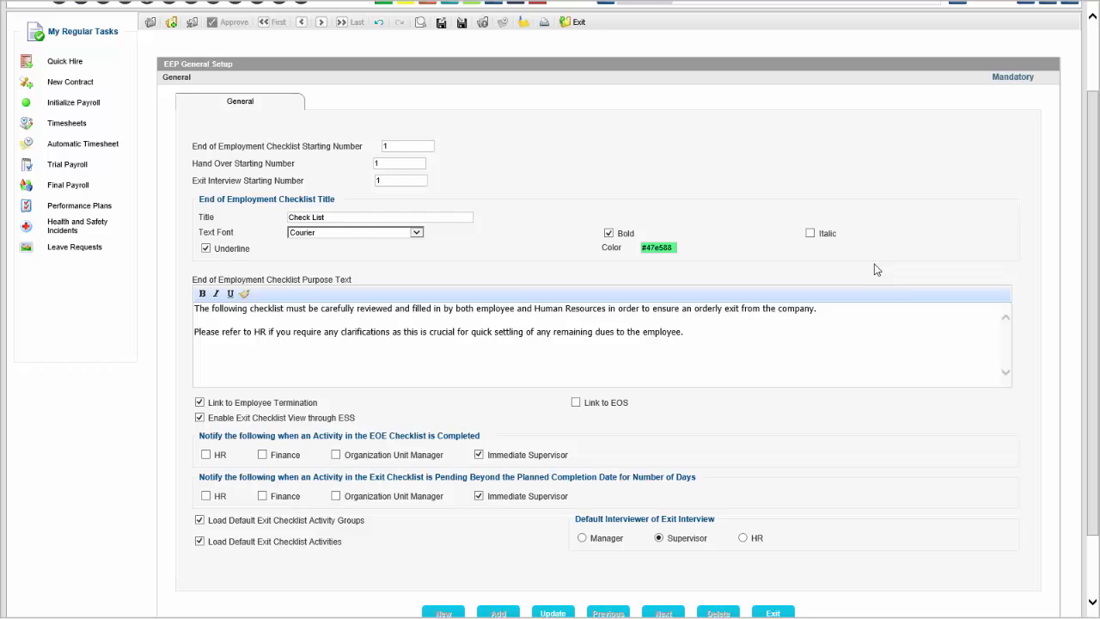
Set the End of Employment Checklist title to "Checklist" in the EEP General Setup
{"action": "scroll", "coordinate": [875, 264], "scroll_direction": "down", "scroll_amount": 3}
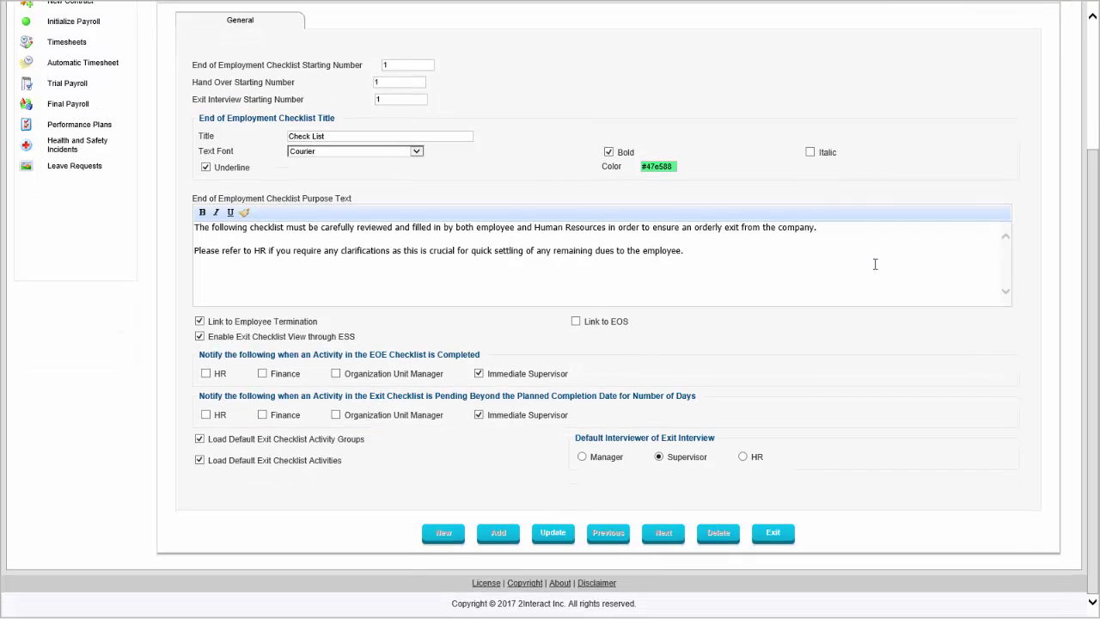
{"action": "scroll", "coordinate": [874, 268], "scroll_direction": "up", "scroll_amount": 3}
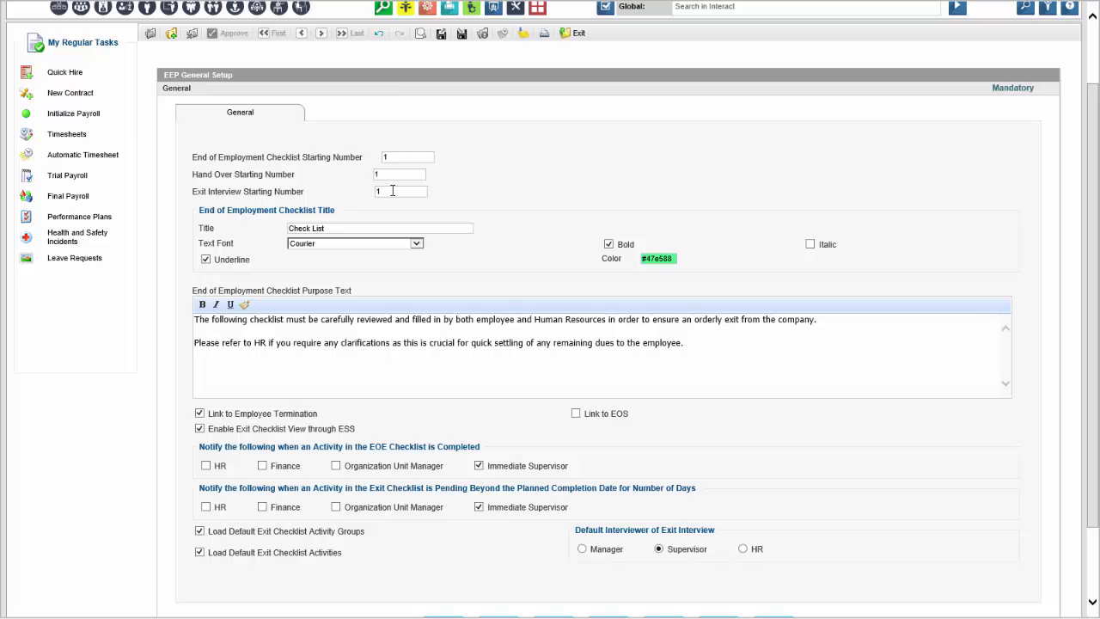
{"action": "triple_click", "coordinate": [368, 228]}
{"action": "type", "text": "Checklist"}
{"action": "scroll", "coordinate": [331, 388], "scroll_direction": "up", "scroll_amount": 2}
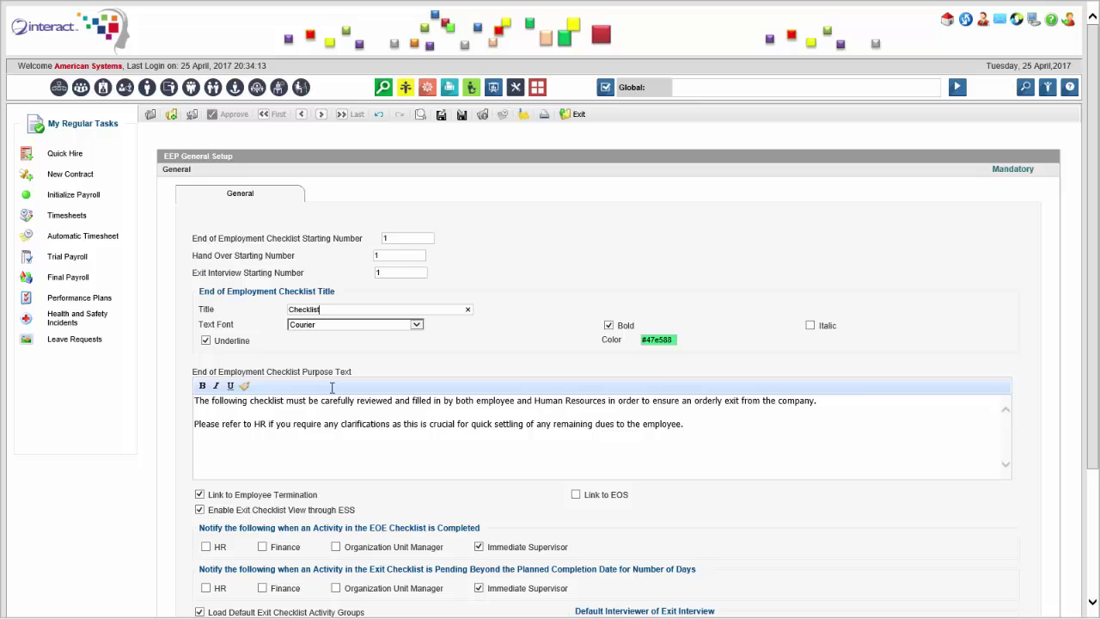
Enable Link to EOS and update the EEP General Setup
{"action": "scroll", "coordinate": [331, 387], "scroll_direction": "down", "scroll_amount": 2}
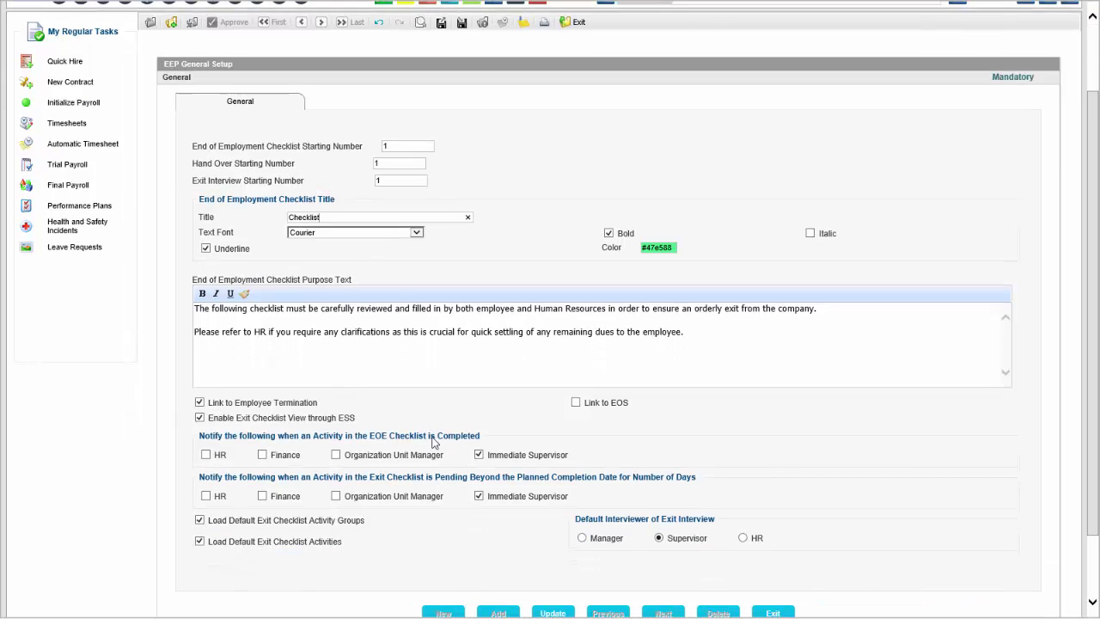
{"action": "left_click", "coordinate": [575, 402]}
{"action": "scroll", "coordinate": [548, 507], "scroll_direction": "down", "scroll_amount": 2}
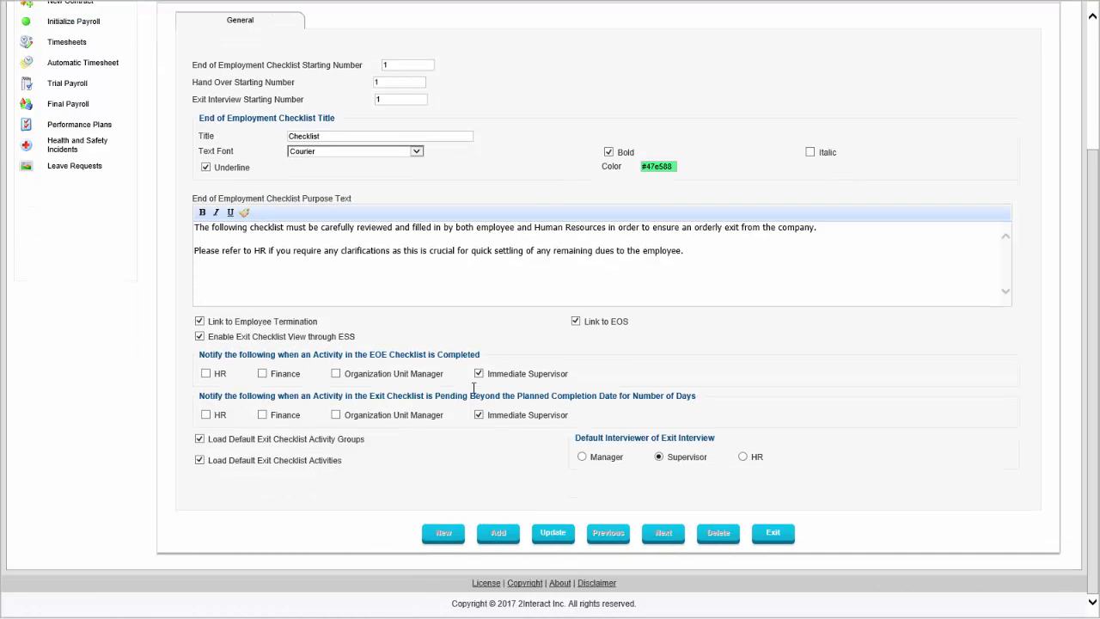
{"action": "scroll", "coordinate": [461, 349], "scroll_direction": "up", "scroll_amount": 2}
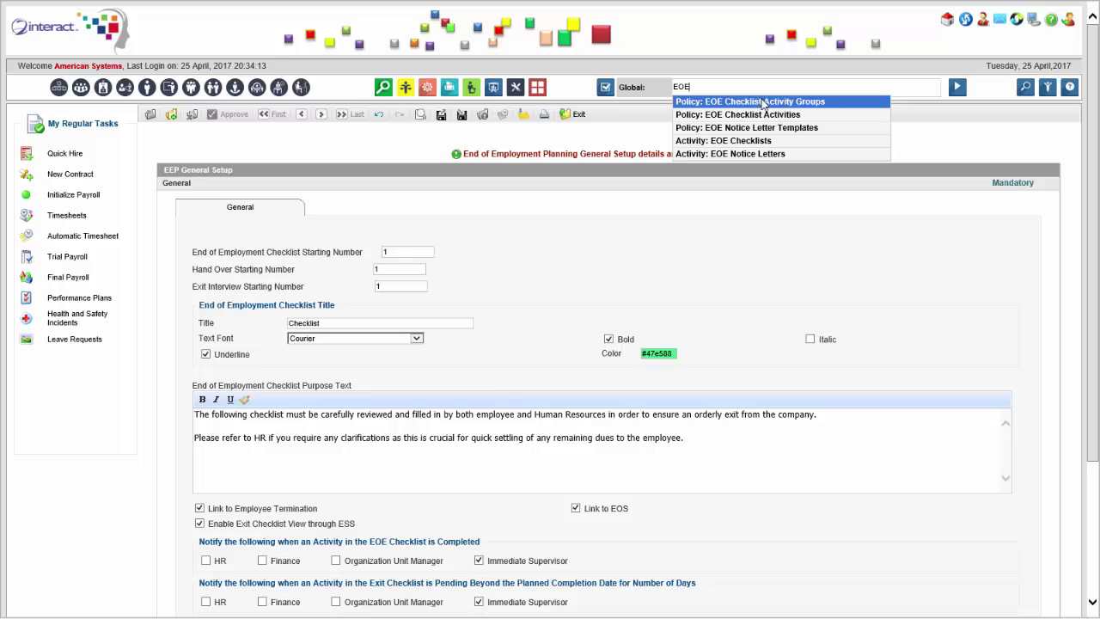
Open the EOE Checklist Activity Groups policy and review the activity groups and their entry form
{"action": "left_click", "coordinate": [826, 102]}
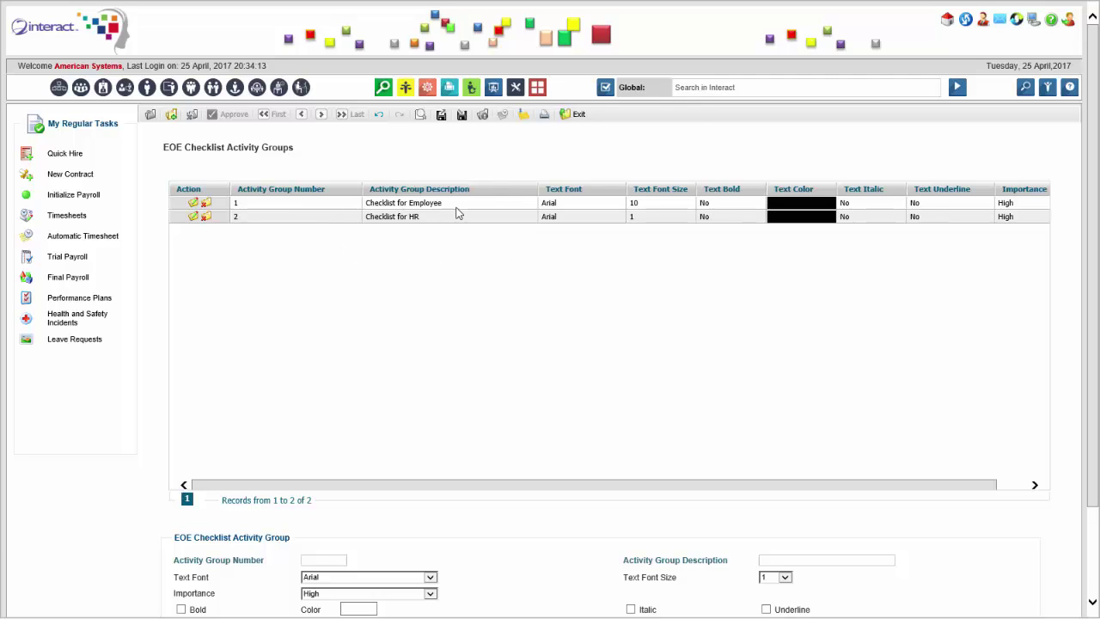
{"action": "scroll", "coordinate": [442, 297], "scroll_direction": "down", "scroll_amount": 3}
{"action": "scroll", "coordinate": [442, 292], "scroll_direction": "up", "scroll_amount": 3}
Open the EOE Checklist Activities policy through a global search for "checklist" and widen the Activity Description column
{"action": "left_click", "coordinate": [709, 90]}
{"action": "type", "text": "checklist"}
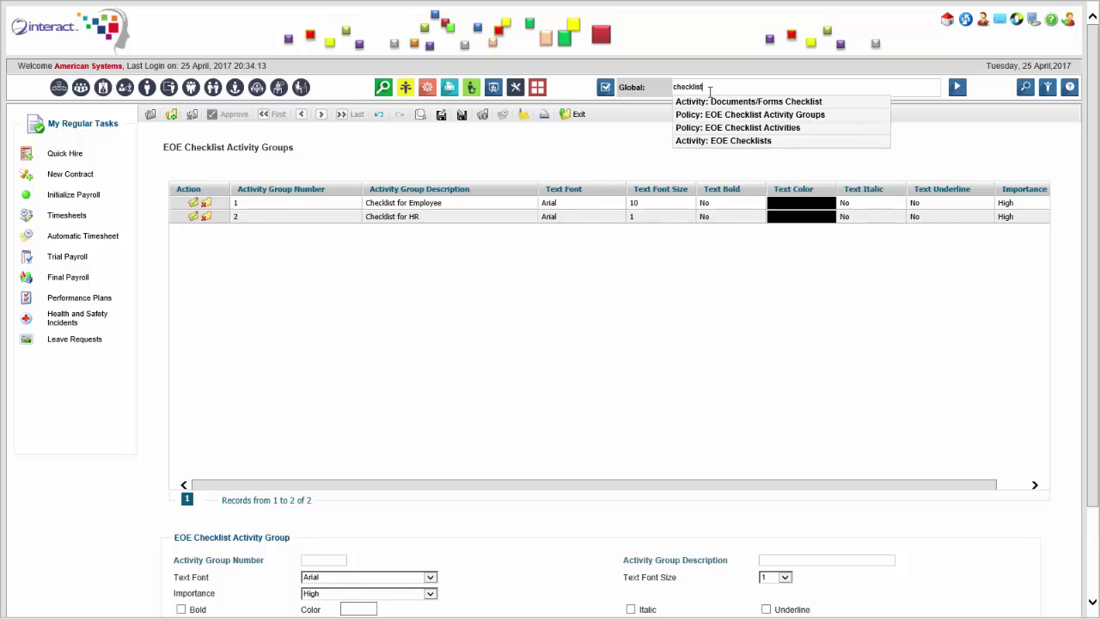
{"action": "left_click", "coordinate": [770, 129]}
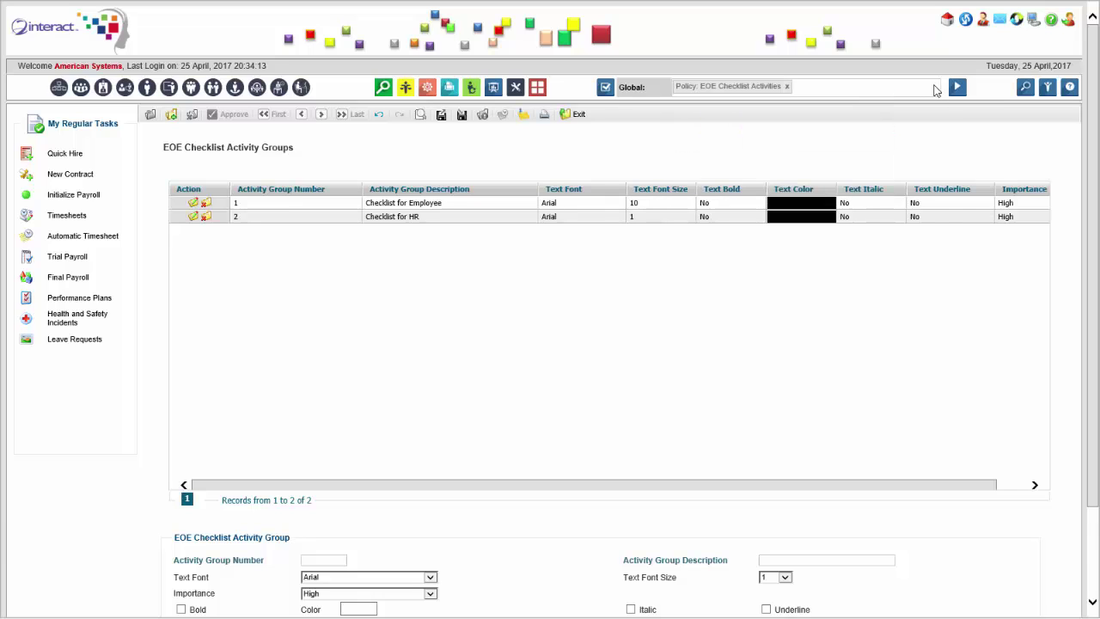
{"action": "left_click", "coordinate": [956, 92]}
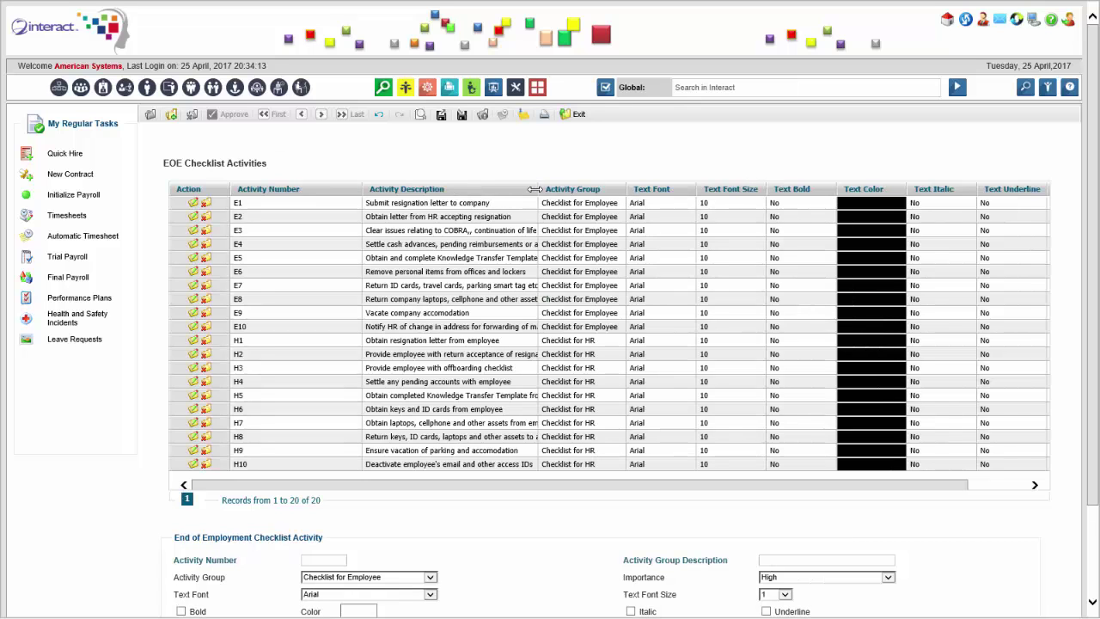
{"action": "left_click_drag", "start_coordinate": [536, 189], "coordinate": [643, 185]}
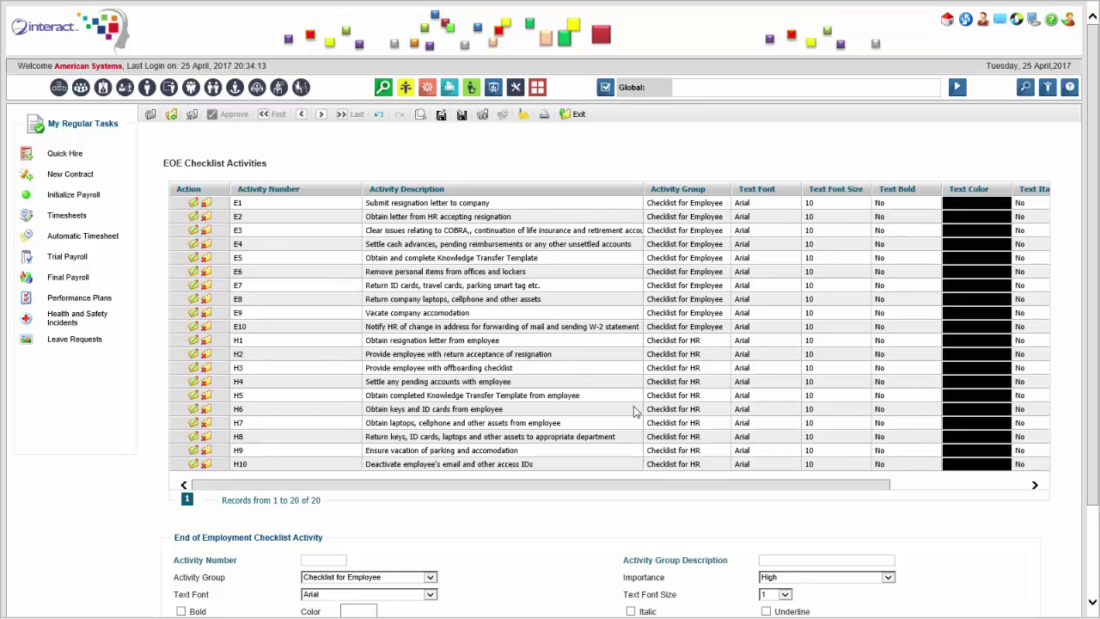
Load checklist activity E3 into the form and review its details
{"action": "scroll", "coordinate": [547, 355], "scroll_direction": "down", "scroll_amount": 1}
{"action": "scroll", "coordinate": [541, 354], "scroll_direction": "down", "scroll_amount": 3}
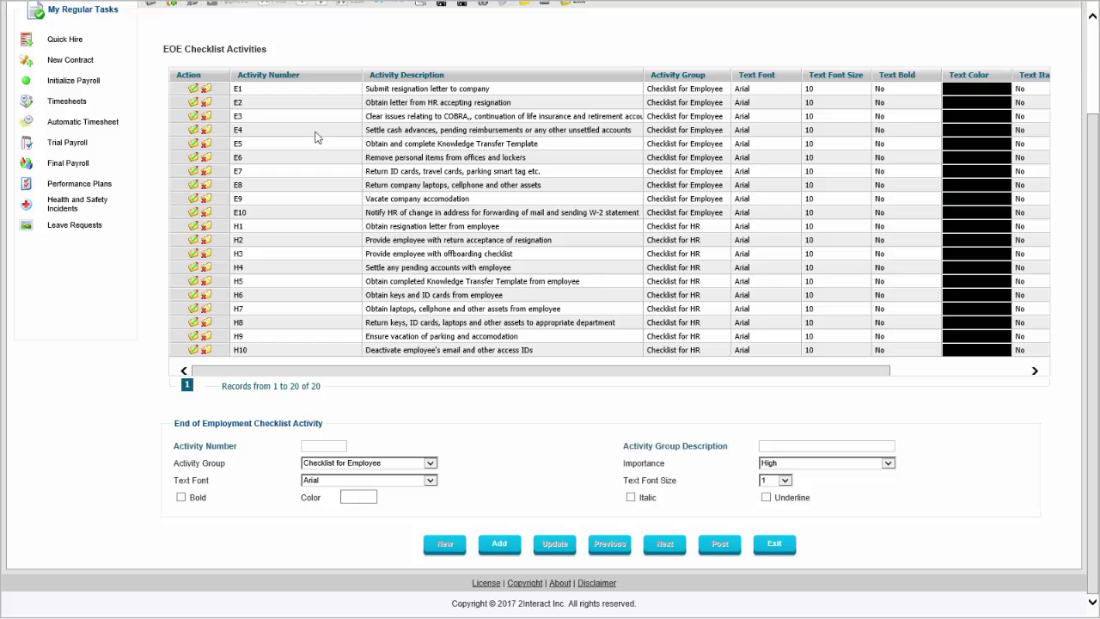
{"action": "left_click", "coordinate": [194, 117]}
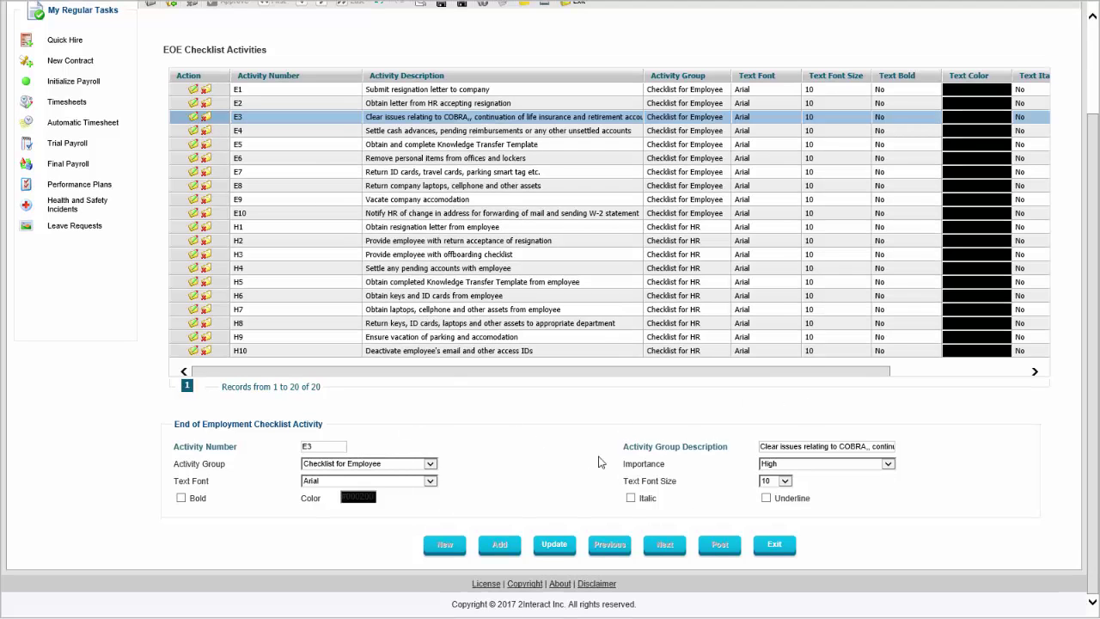
{"action": "left_click_drag", "start_coordinate": [801, 374], "coordinate": [606, 360]}
{"action": "scroll", "coordinate": [605, 361], "scroll_direction": "up", "scroll_amount": 2}
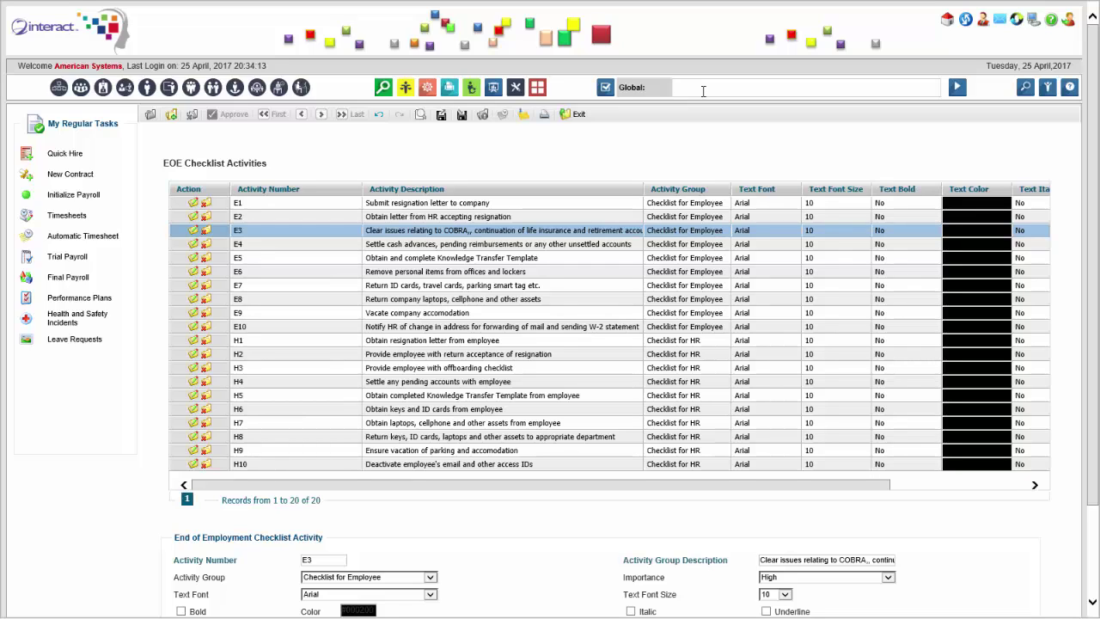
Open the Exit Interview Questions Group policy through a global search for "exit"
{"action": "type", "text": "EOE"}
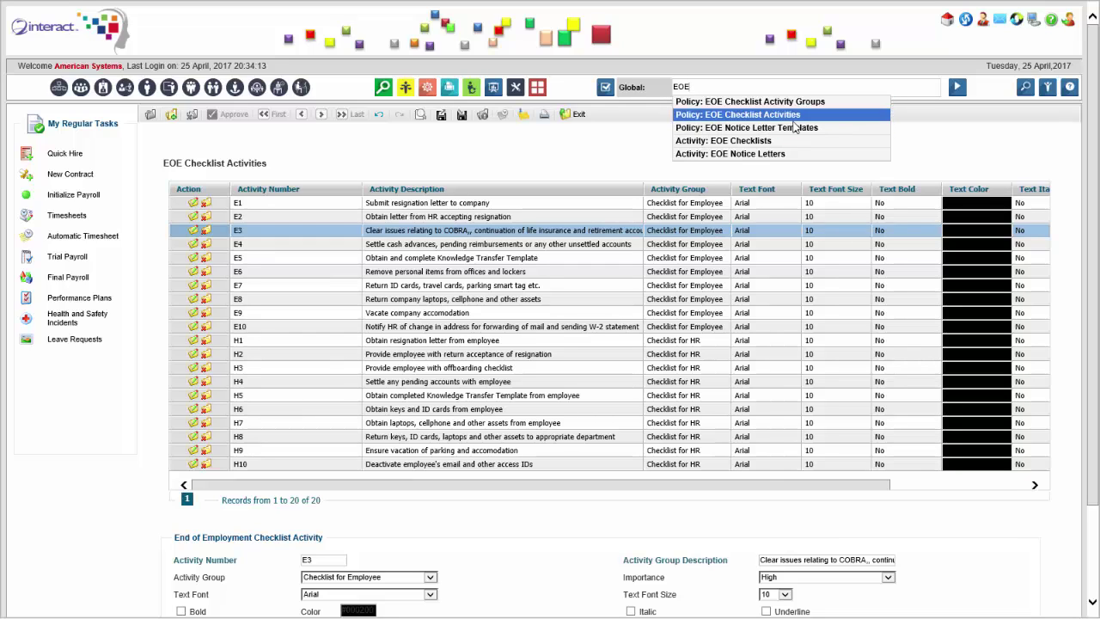
{"action": "left_click", "coordinate": [727, 87]}
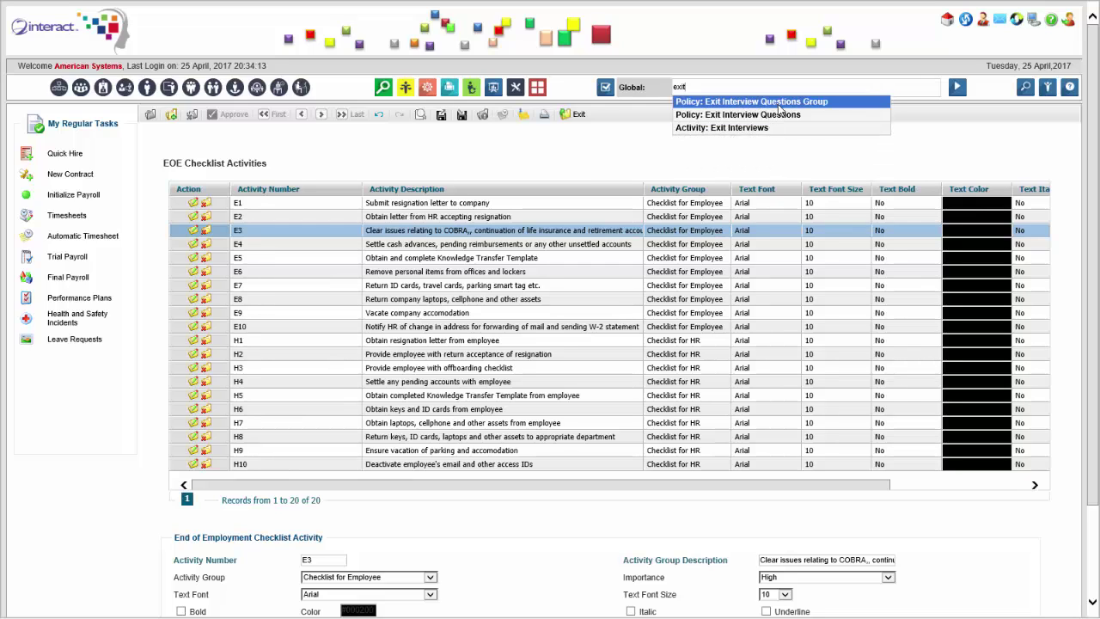
{"action": "left_click", "coordinate": [839, 102]}
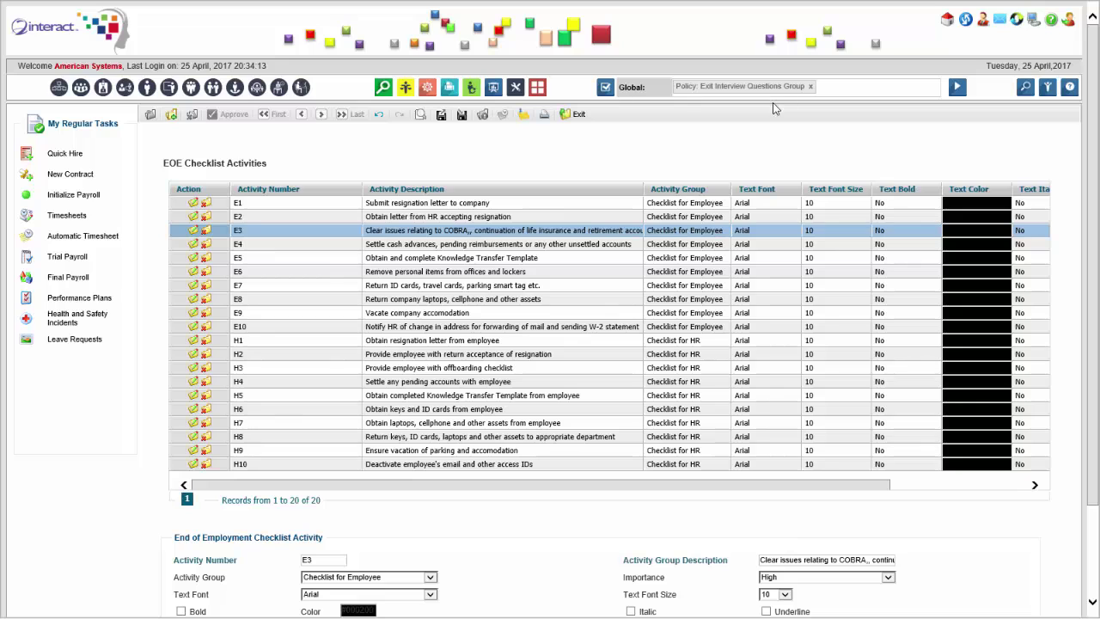
{"action": "key", "text": "Return"}
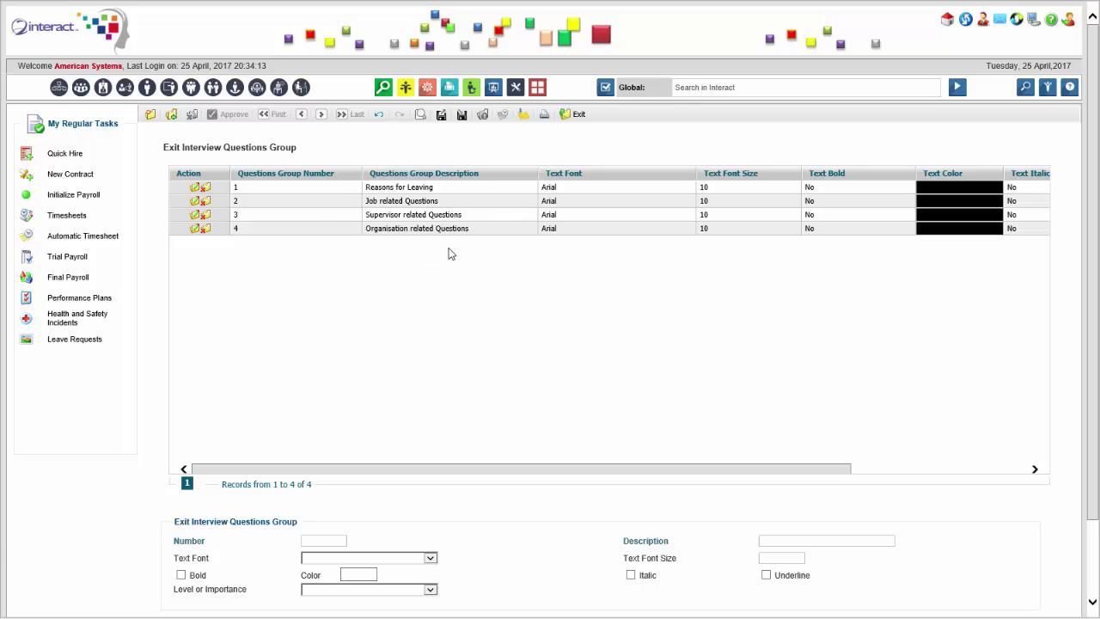
Examine the exit interview question groups in the list and the fields of the group entry form
{"action": "left_click", "coordinate": [414, 191]}
{"action": "left_click", "coordinate": [456, 203]}
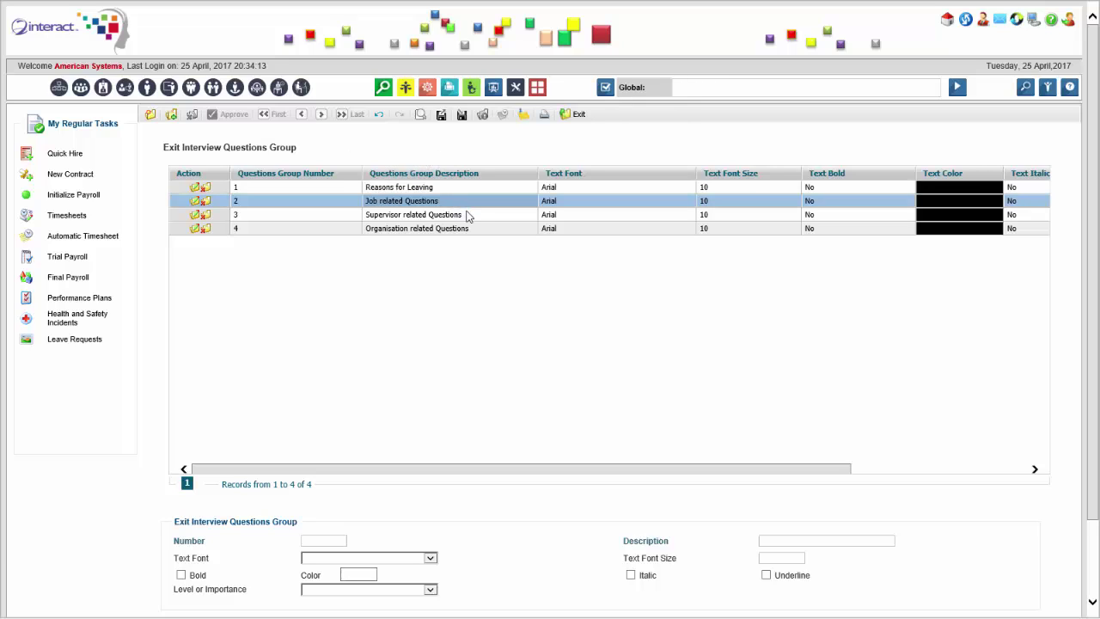
{"action": "left_click", "coordinate": [473, 217]}
{"action": "left_click", "coordinate": [479, 228]}
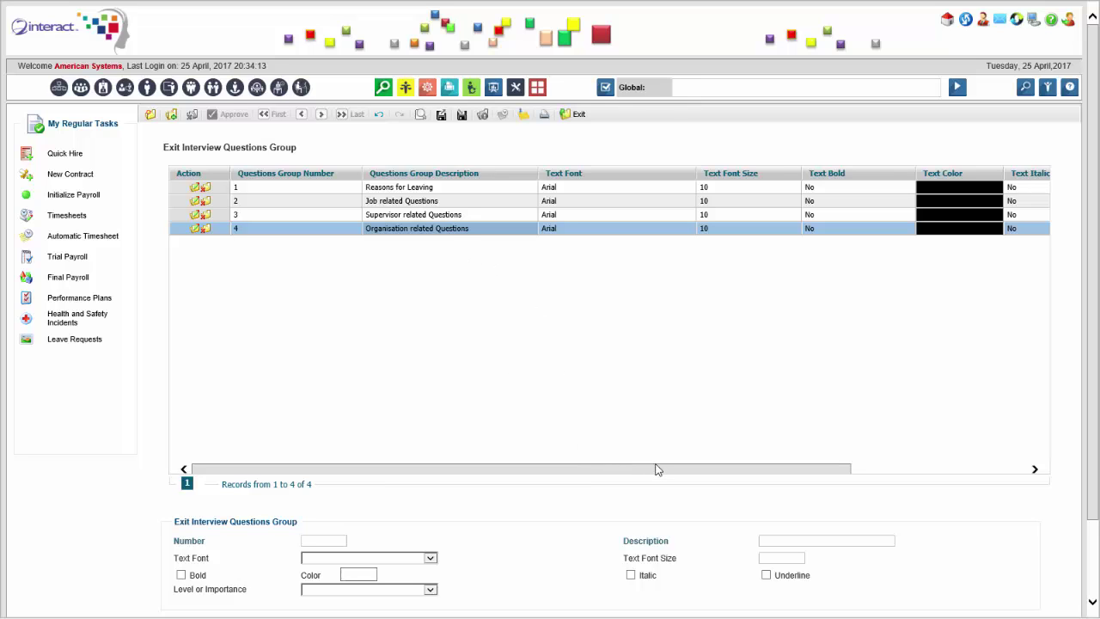
{"action": "left_click_drag", "start_coordinate": [658, 466], "coordinate": [278, 455]}
{"action": "scroll", "coordinate": [355, 437], "scroll_direction": "down", "scroll_amount": 3}
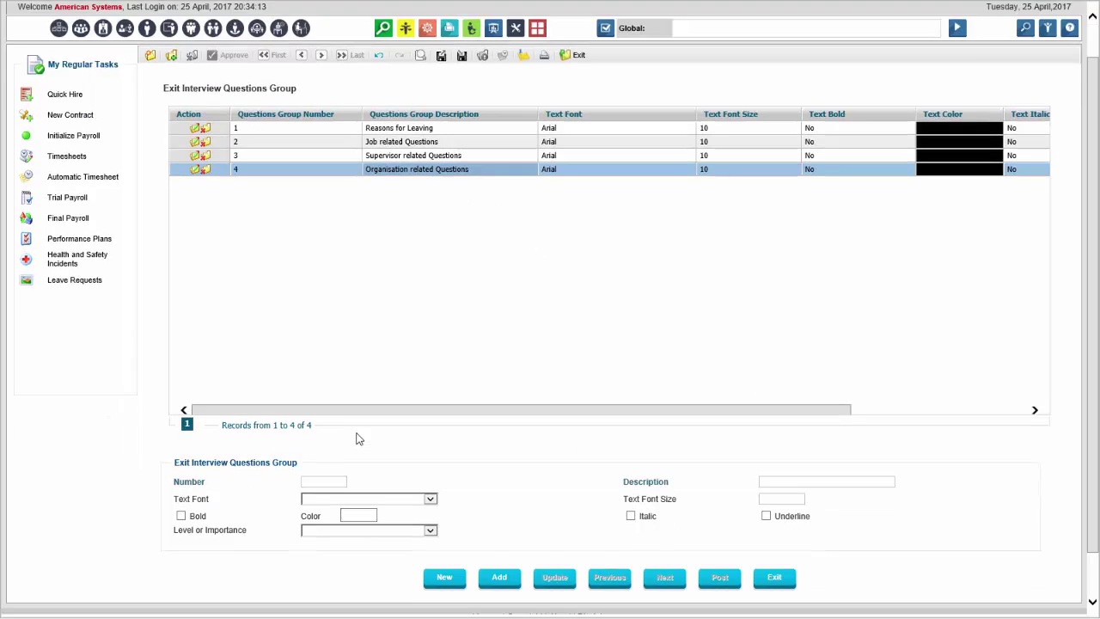
{"action": "scroll", "coordinate": [550, 439], "scroll_direction": "up", "scroll_amount": 3}
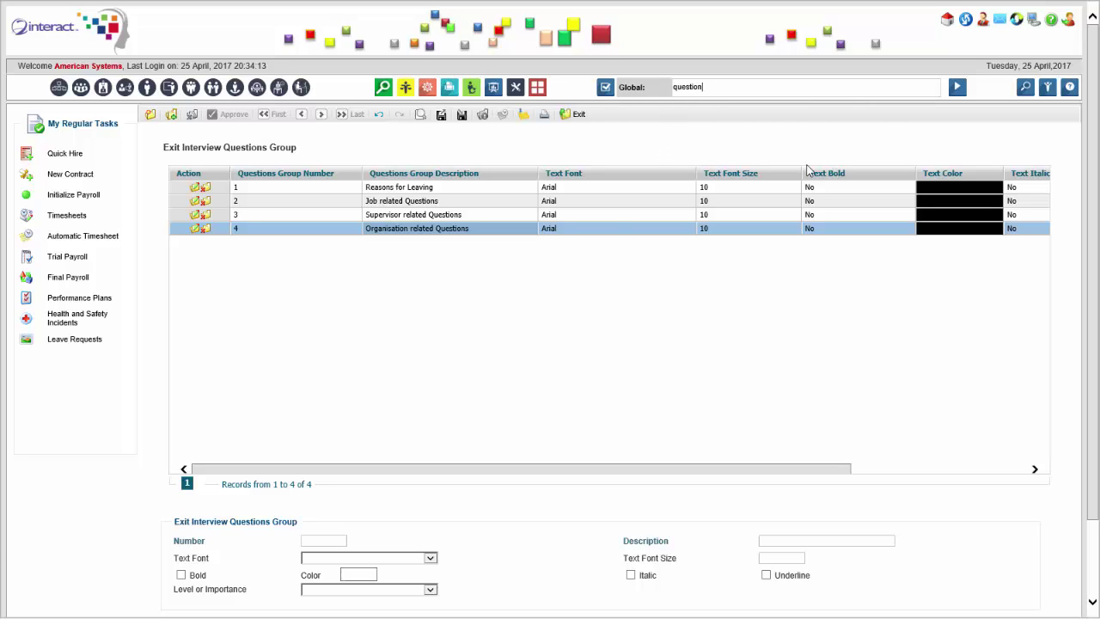
Open the Exit Interview Questions policy and widen the Question Description column
{"action": "left_click", "coordinate": [846, 141]}
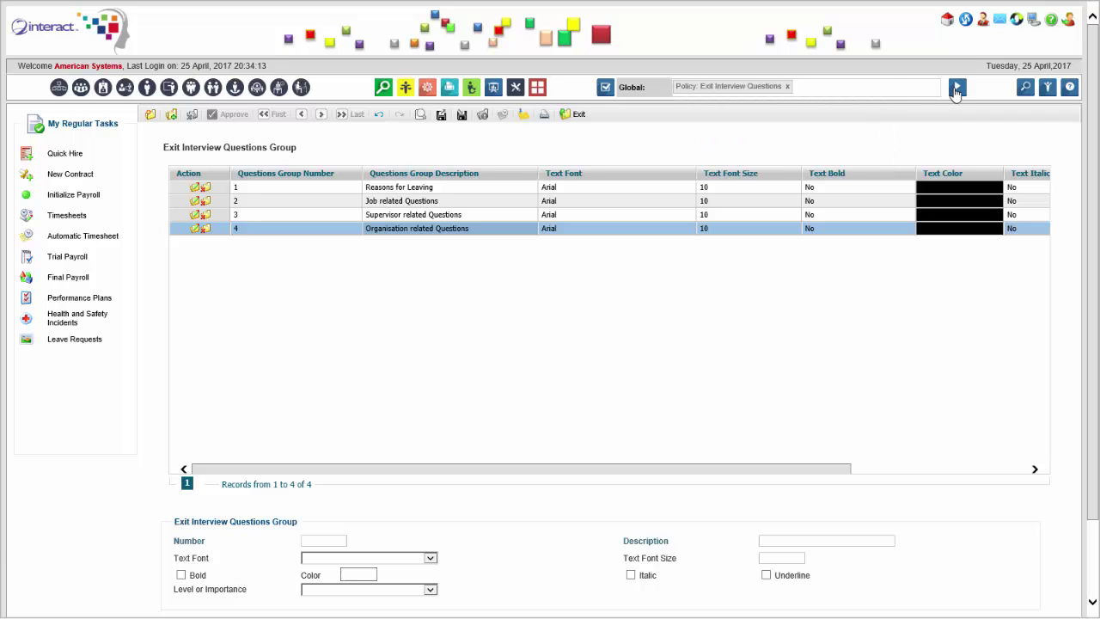
{"action": "left_click", "coordinate": [956, 89]}
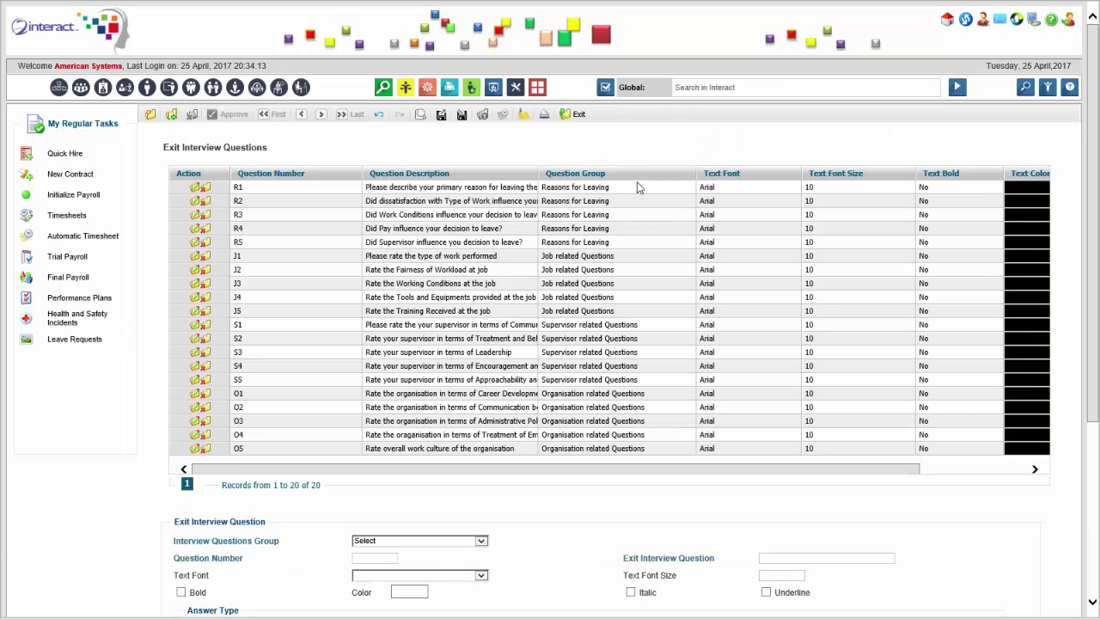
{"action": "left_click_drag", "start_coordinate": [538, 173], "coordinate": [670, 164]}
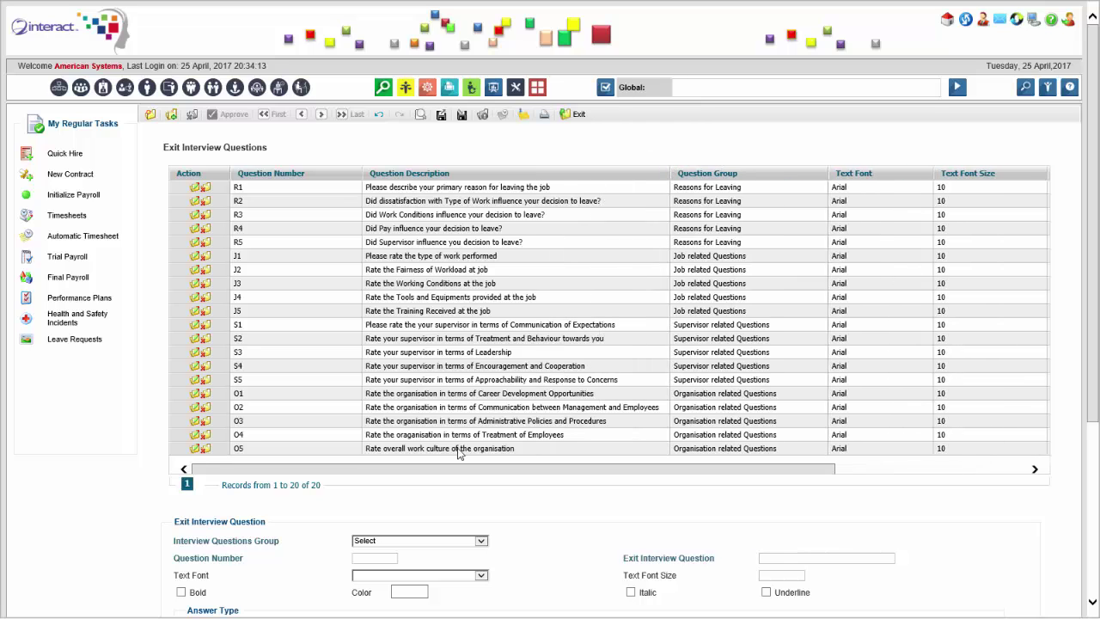
Load question R4 into the form, review its answer options and set the answer type back to Multiple Choice
{"action": "left_click", "coordinate": [197, 231]}
{"action": "left_click_drag", "start_coordinate": [1089, 210], "coordinate": [1098, 292]}
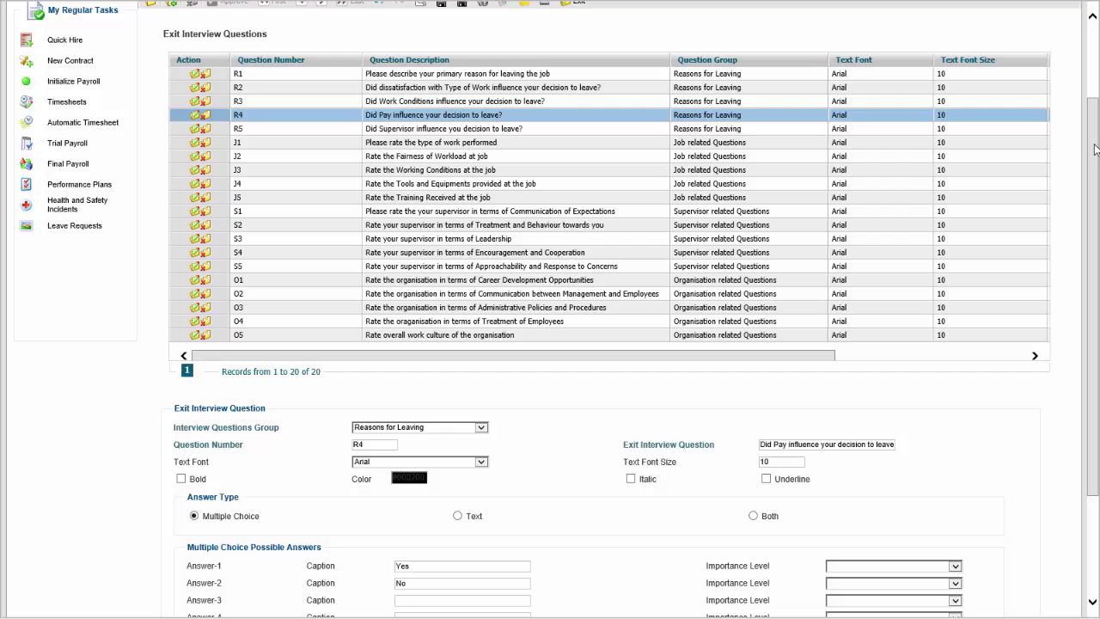
{"action": "left_click_drag", "start_coordinate": [1094, 150], "coordinate": [1097, 225]}
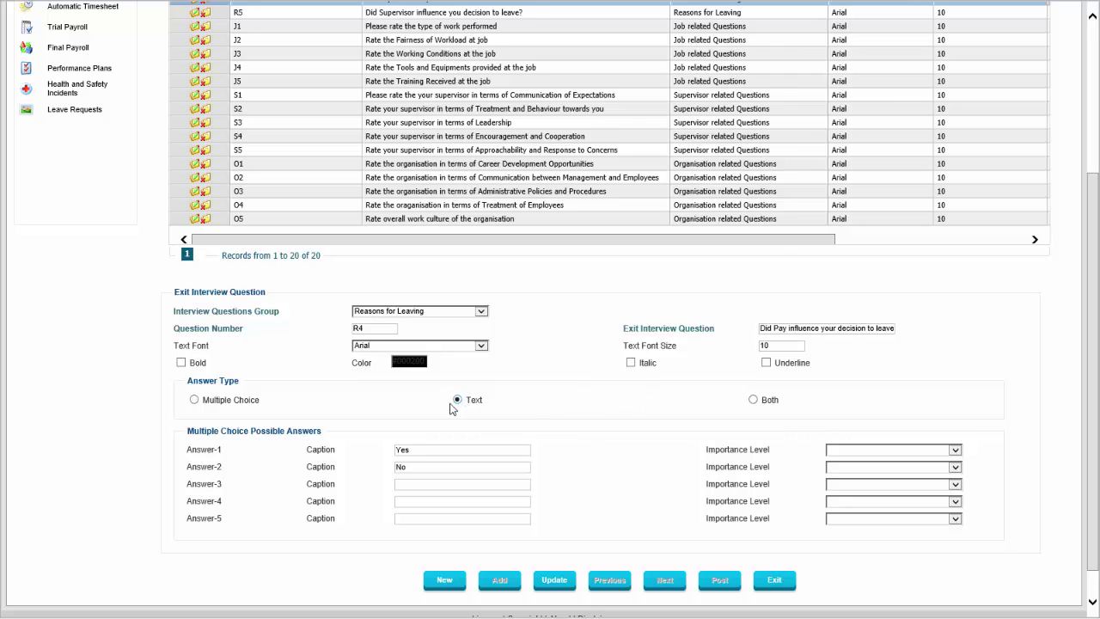
{"action": "left_click", "coordinate": [194, 400]}
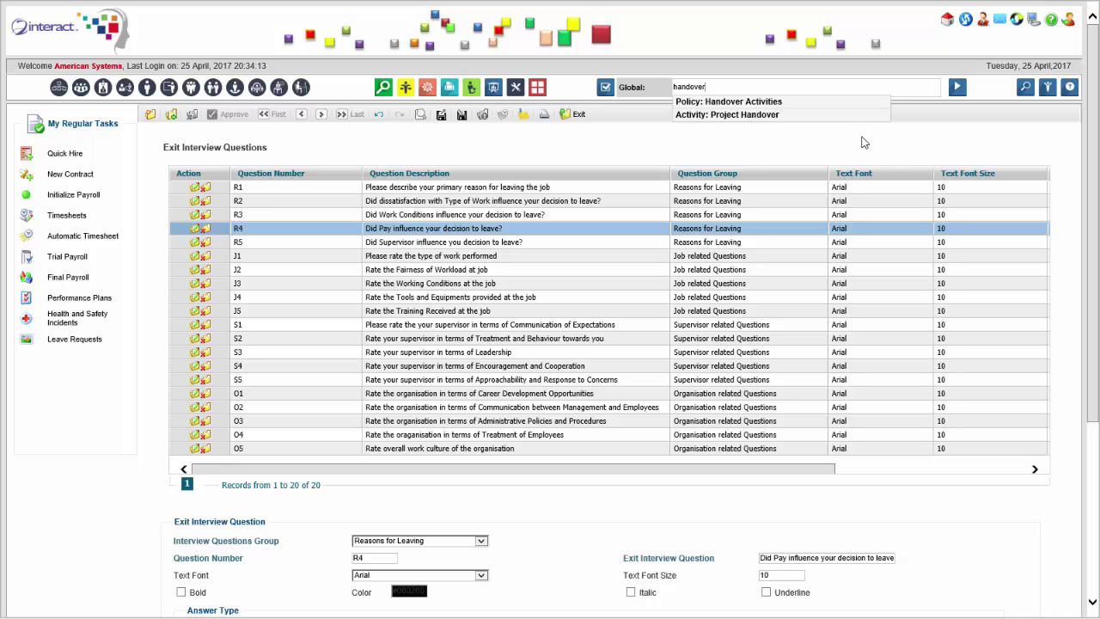
Open the Handover Activities policy with a wider Activity Description column and review the details of activity 2
{"action": "left_click", "coordinate": [809, 103]}
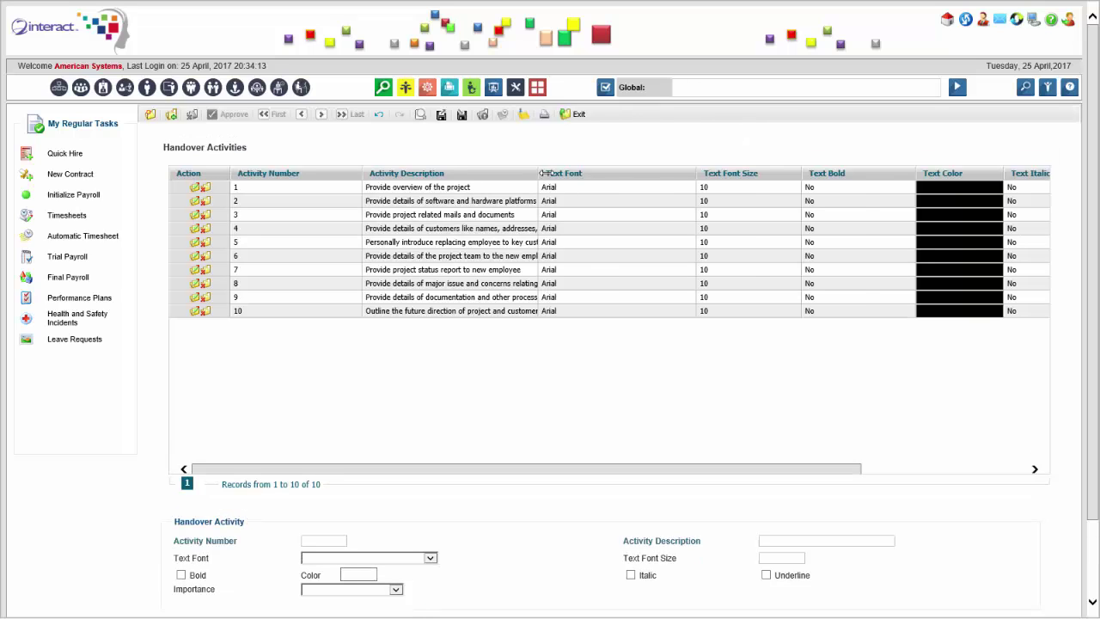
{"action": "left_click_drag", "start_coordinate": [543, 173], "coordinate": [650, 172]}
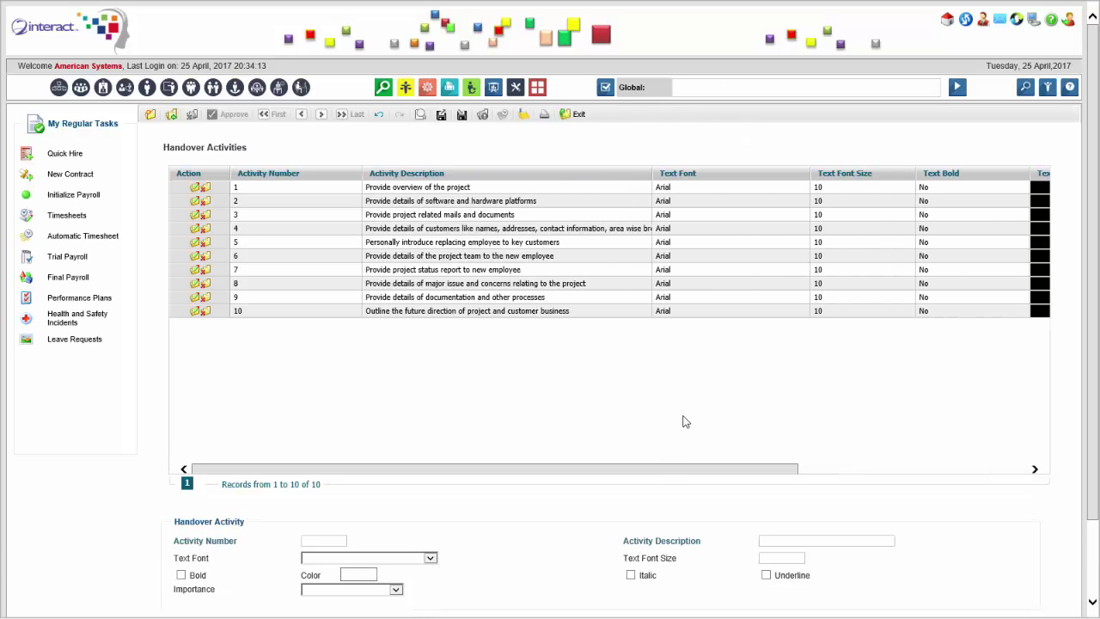
{"action": "left_click", "coordinate": [197, 201]}
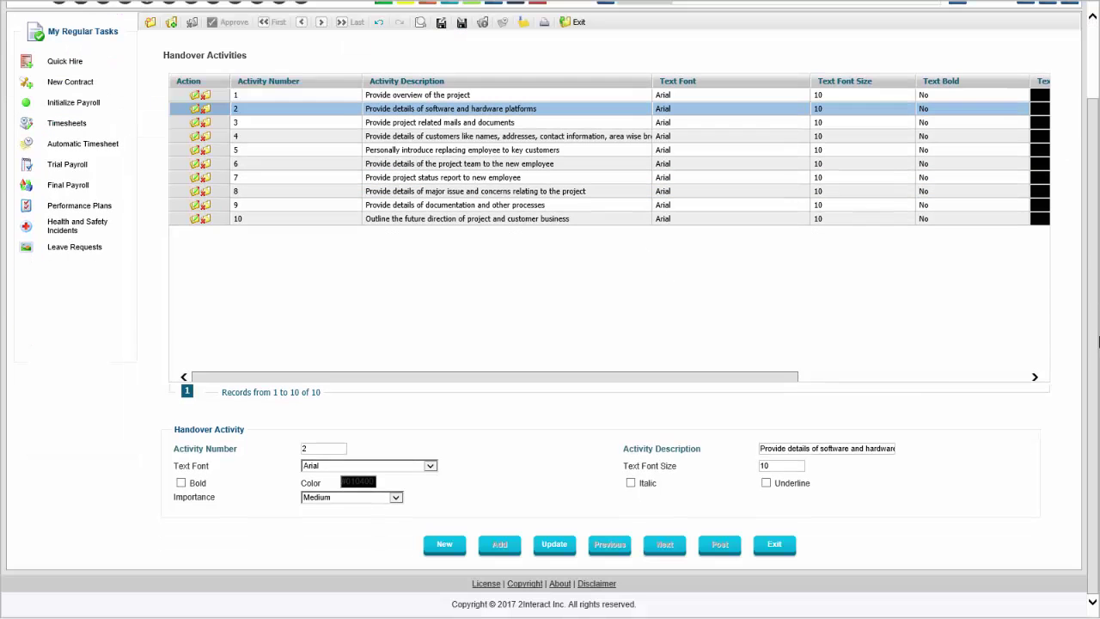
{"action": "left_click_drag", "start_coordinate": [1093, 246], "coordinate": [1096, 356]}
{"action": "scroll", "coordinate": [661, 401], "scroll_direction": "up", "scroll_amount": 2}
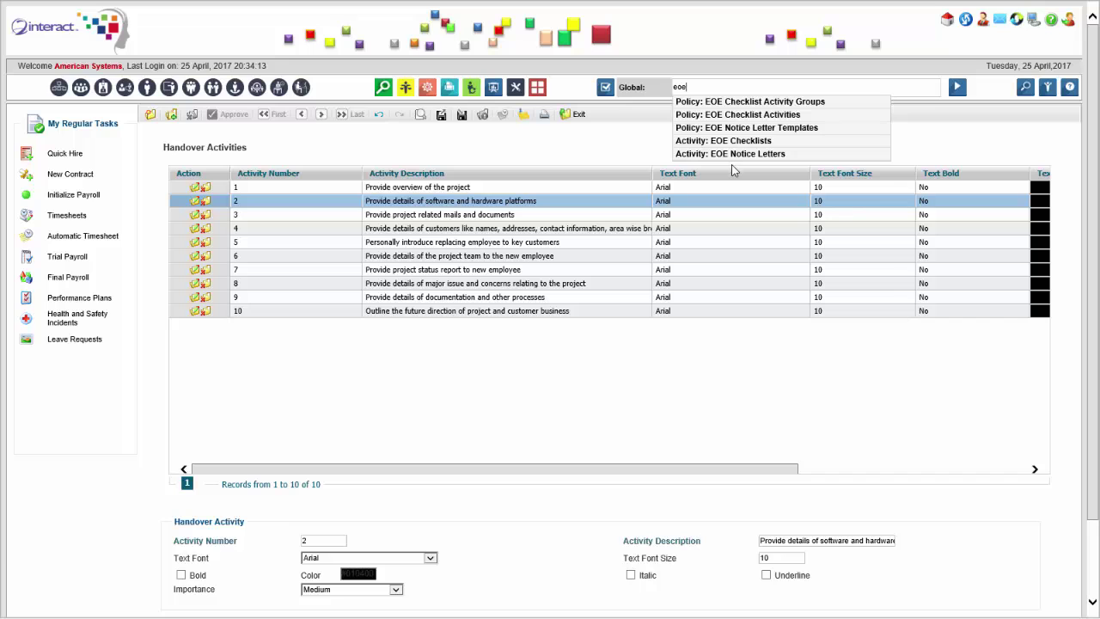
Open the EOE Checklists activity and choose the record with checklist number 1
{"action": "key", "text": "Down"}
{"action": "key", "text": "Down"}
{"action": "key", "text": "Down"}
{"action": "key", "text": "Down"}
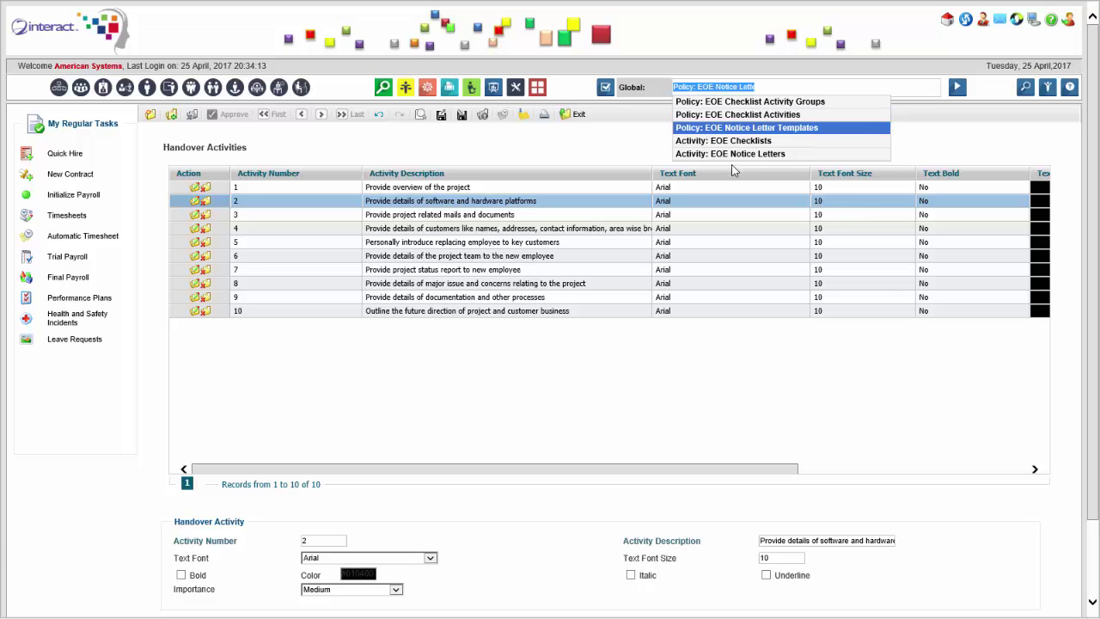
{"action": "key", "text": "Return"}
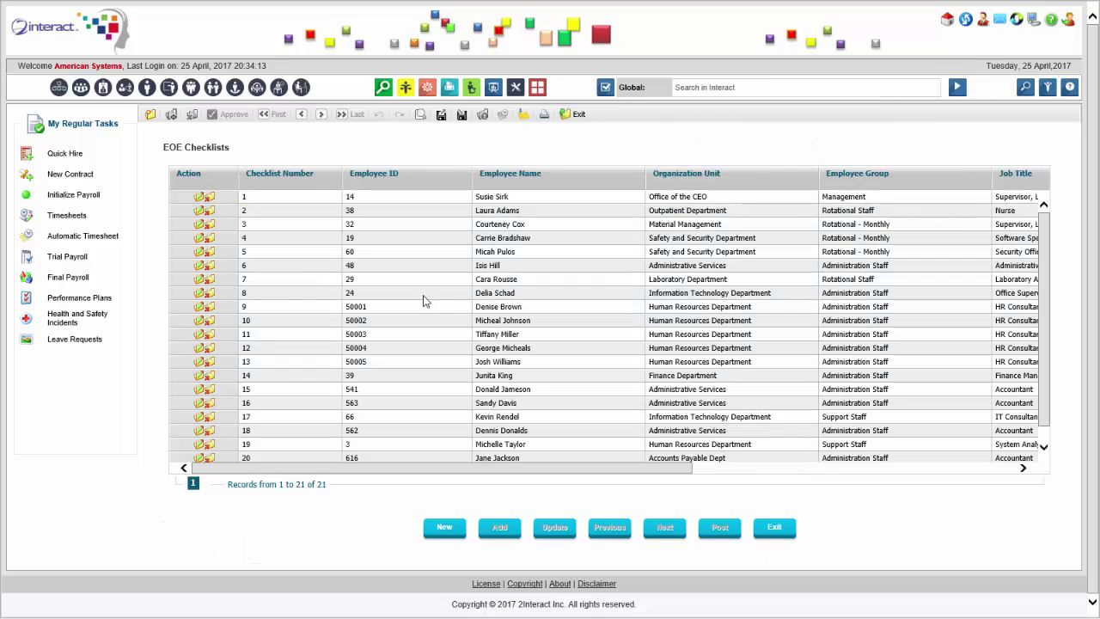
{"action": "left_click", "coordinate": [200, 200]}
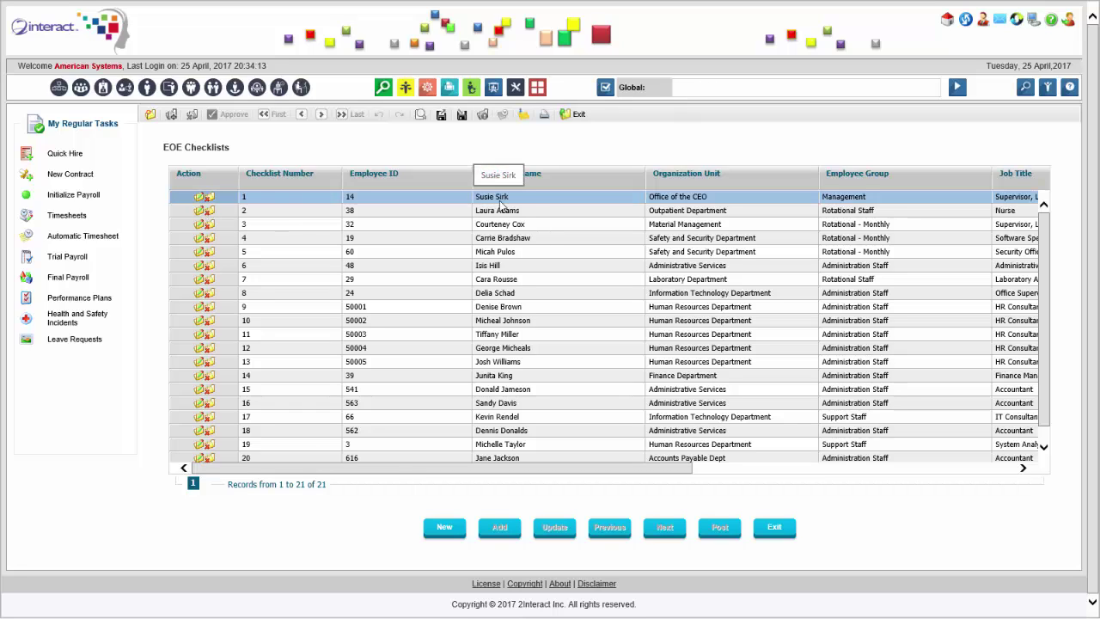
Open EOE checklist 1 and examine the assignee, planned date and must finish date fields of activity E2 in the employee checklist
{"action": "double_click", "coordinate": [508, 316]}
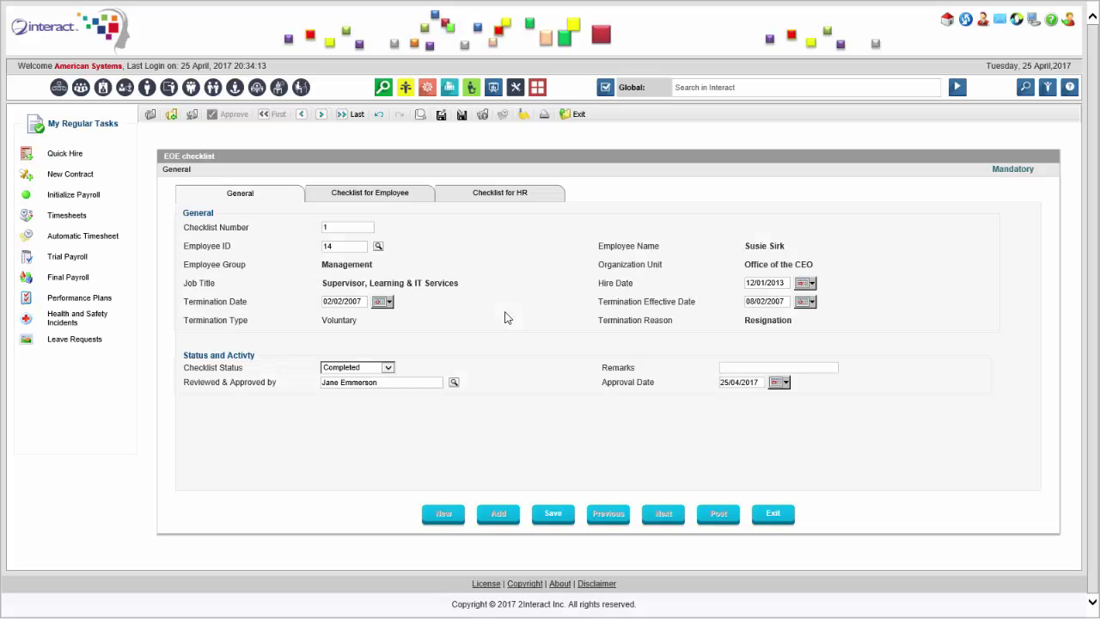
{"action": "left_click", "coordinate": [386, 200]}
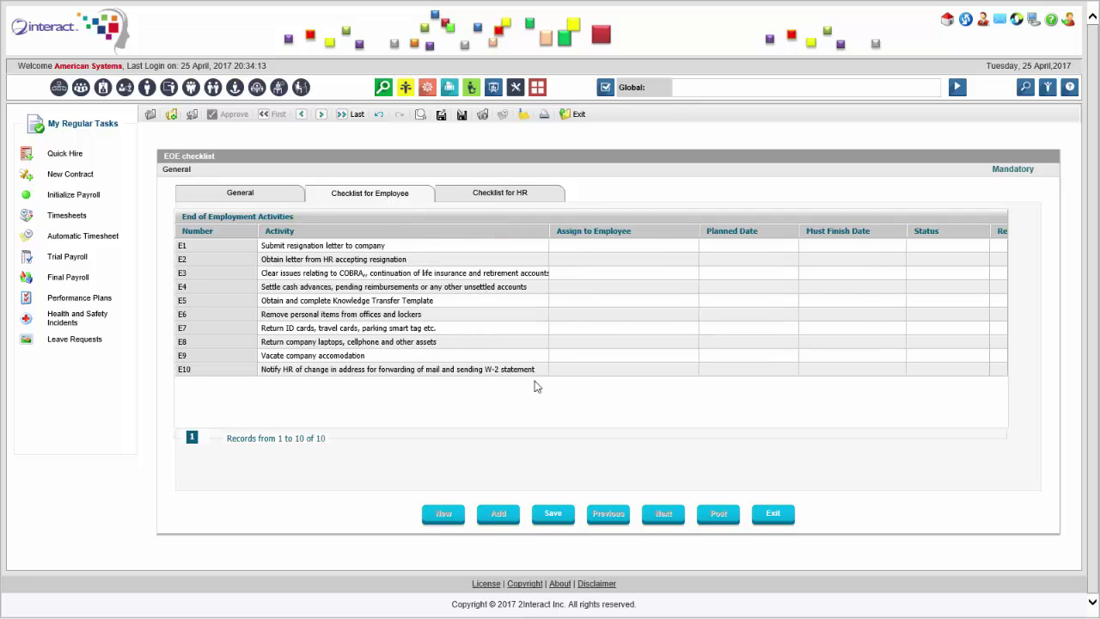
{"action": "left_click", "coordinate": [622, 259]}
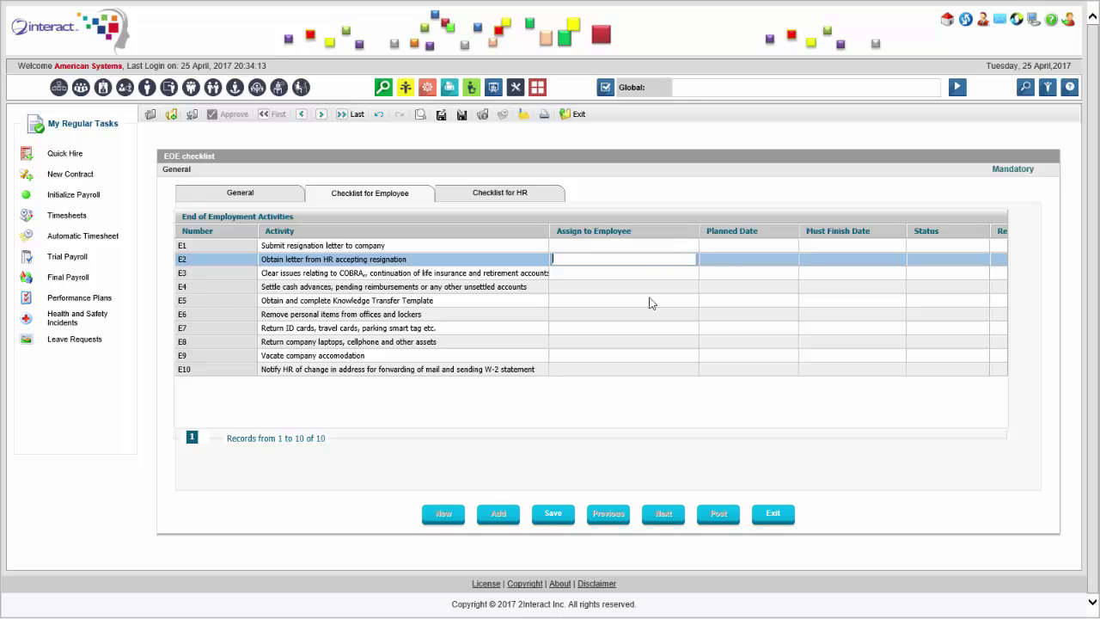
{"action": "left_click", "coordinate": [729, 261]}
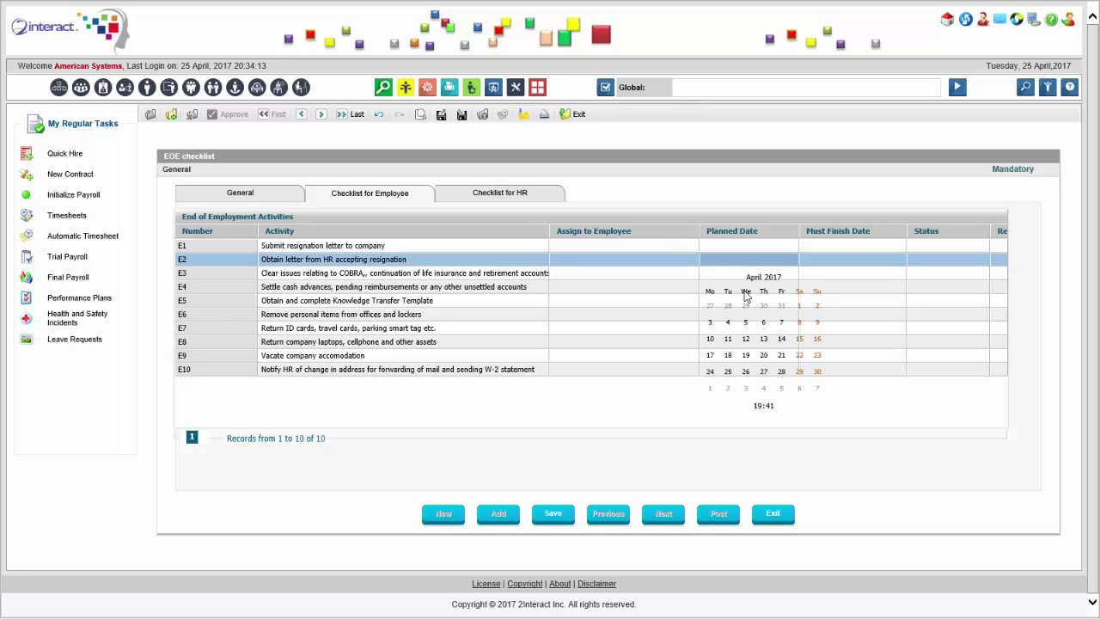
{"action": "left_click", "coordinate": [831, 263]}
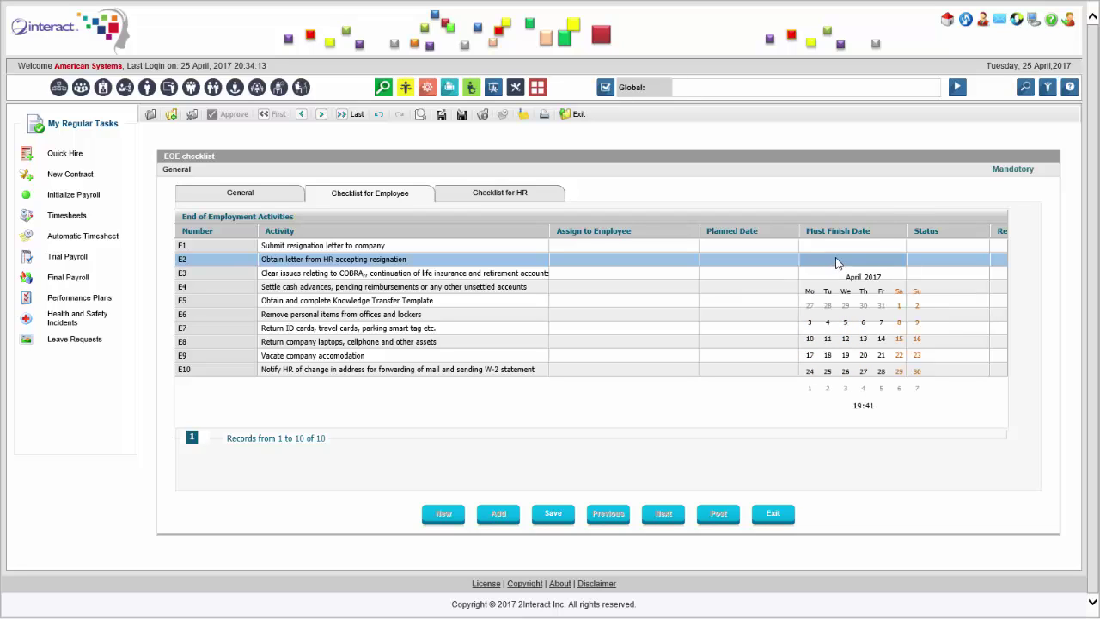
Show the Checklist for HR, save the record and widen the Activity column to read the full descriptions
{"action": "left_click", "coordinate": [886, 199]}
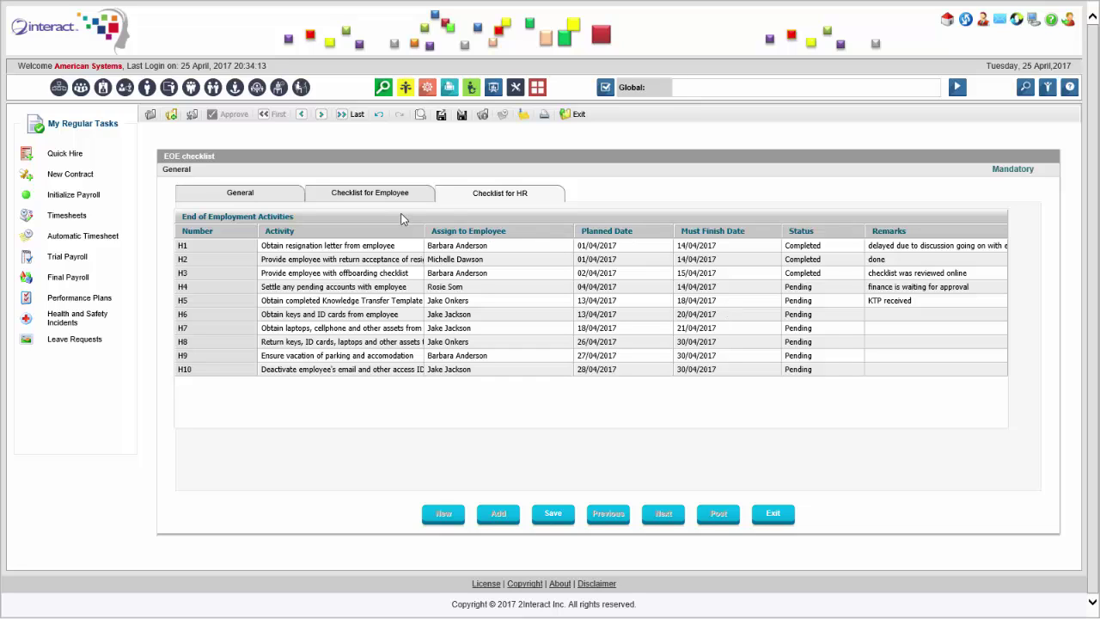
{"action": "left_click_drag", "start_coordinate": [423, 230], "coordinate": [446, 230]}
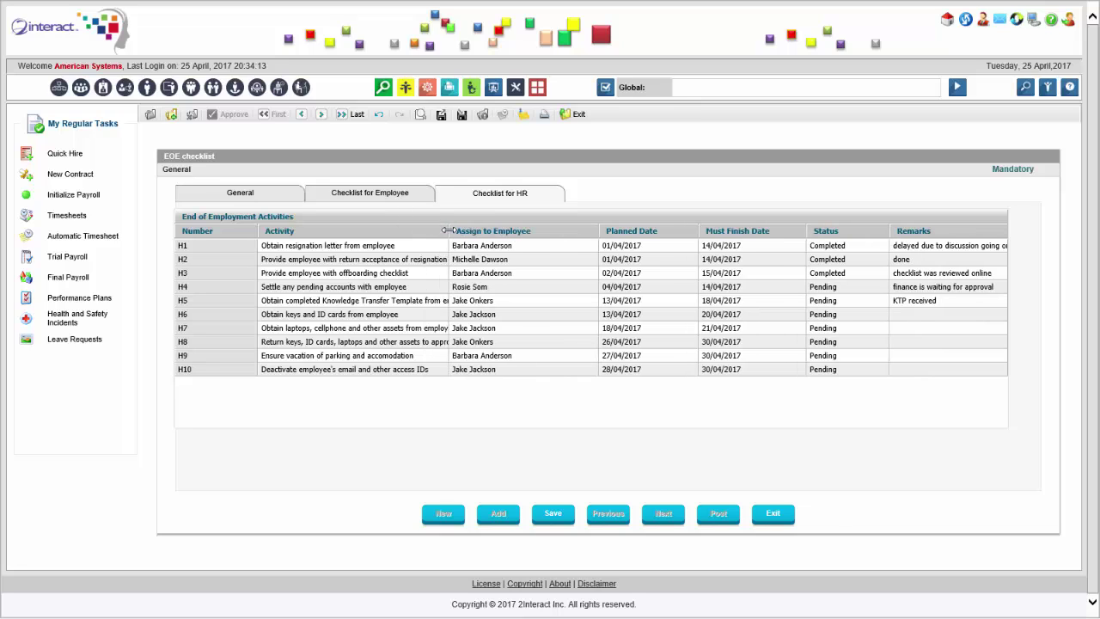
{"action": "left_click", "coordinate": [550, 514]}
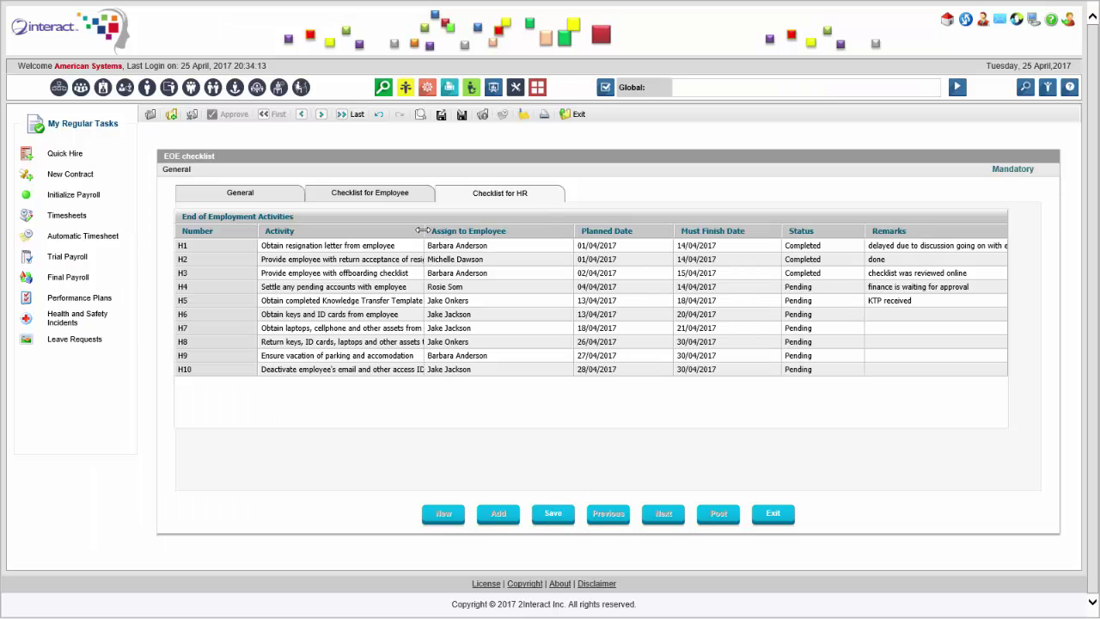
{"action": "left_click_drag", "start_coordinate": [423, 230], "coordinate": [491, 232]}
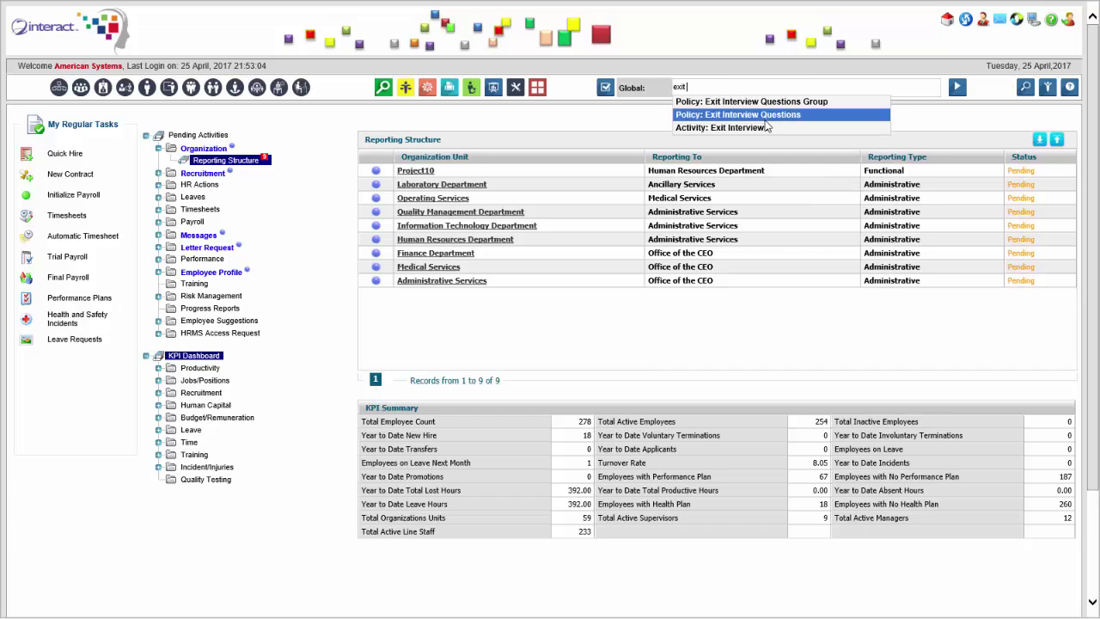
Open the Exit Interviews activity and edit the record with exit interview number 9
{"action": "left_click", "coordinate": [768, 127]}
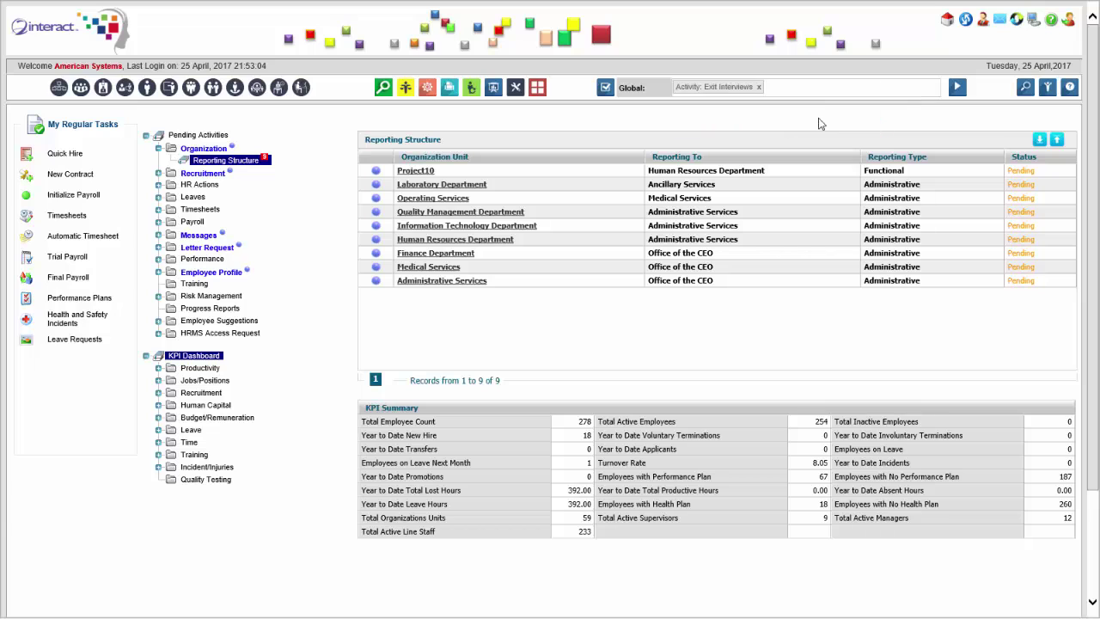
{"action": "left_click", "coordinate": [957, 89]}
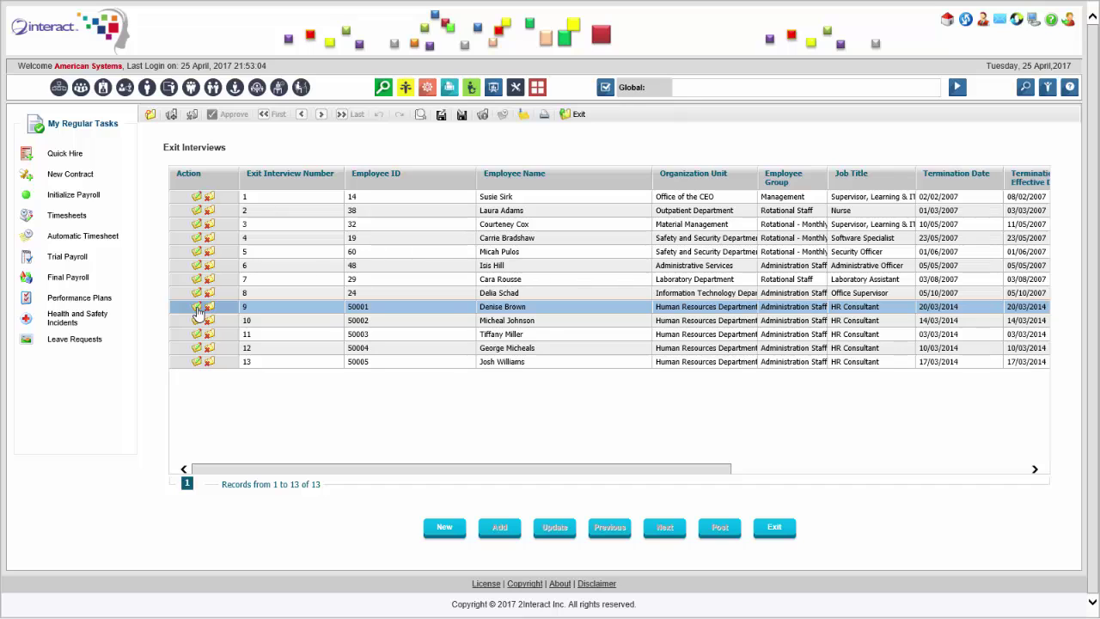
{"action": "left_click", "coordinate": [197, 307]}
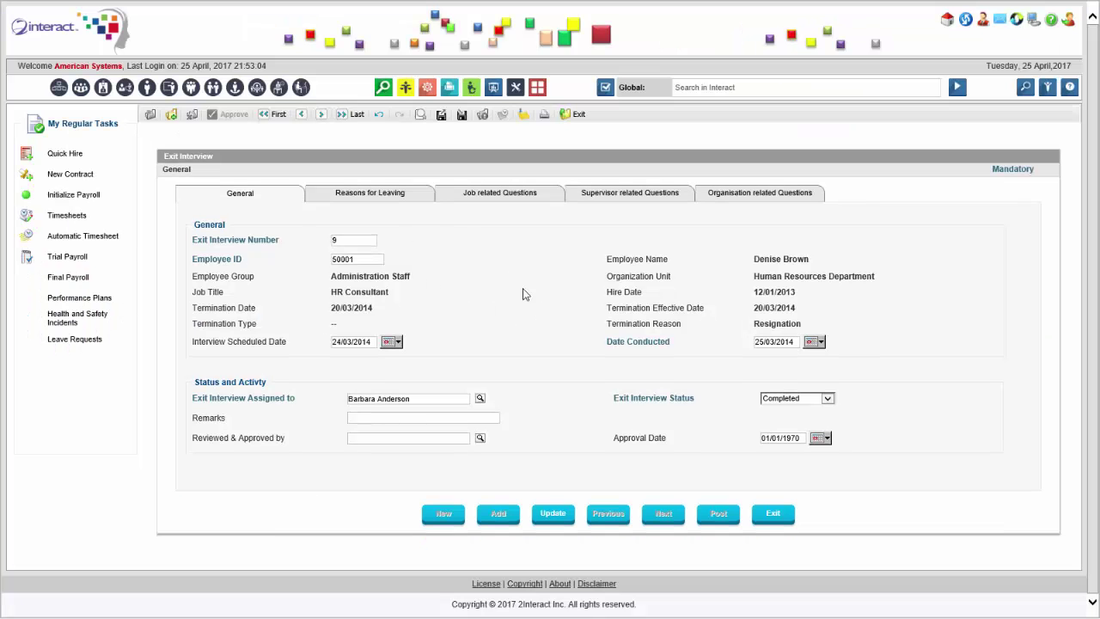
Review the Reasons for Leaving and Job related Questions answers, widening the Question column in each
{"action": "left_click", "coordinate": [386, 197]}
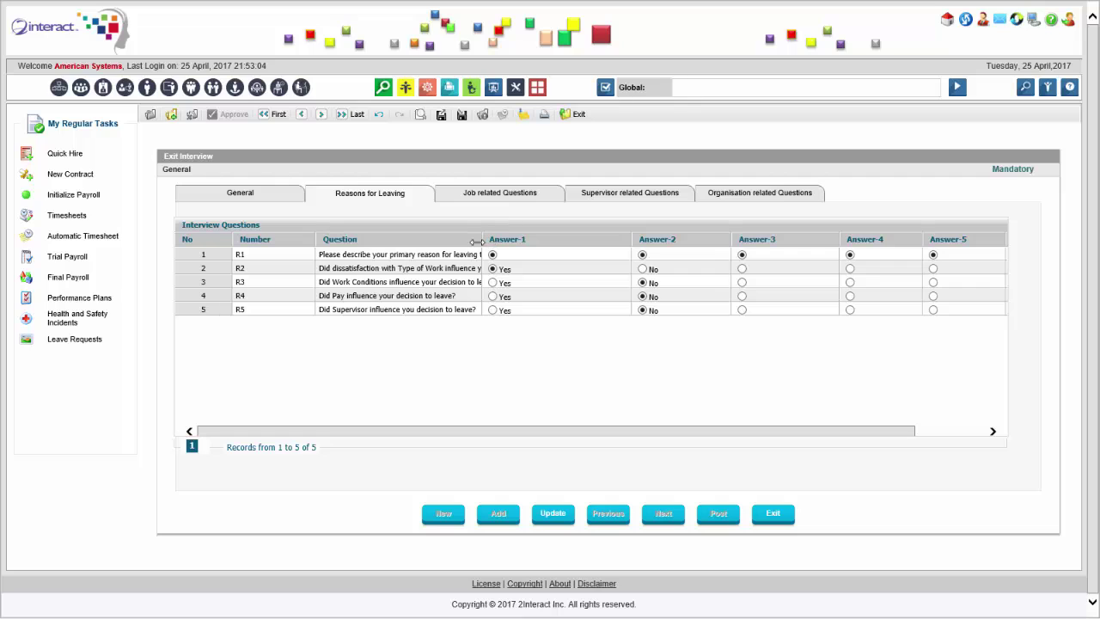
{"action": "left_click_drag", "start_coordinate": [483, 240], "coordinate": [556, 235]}
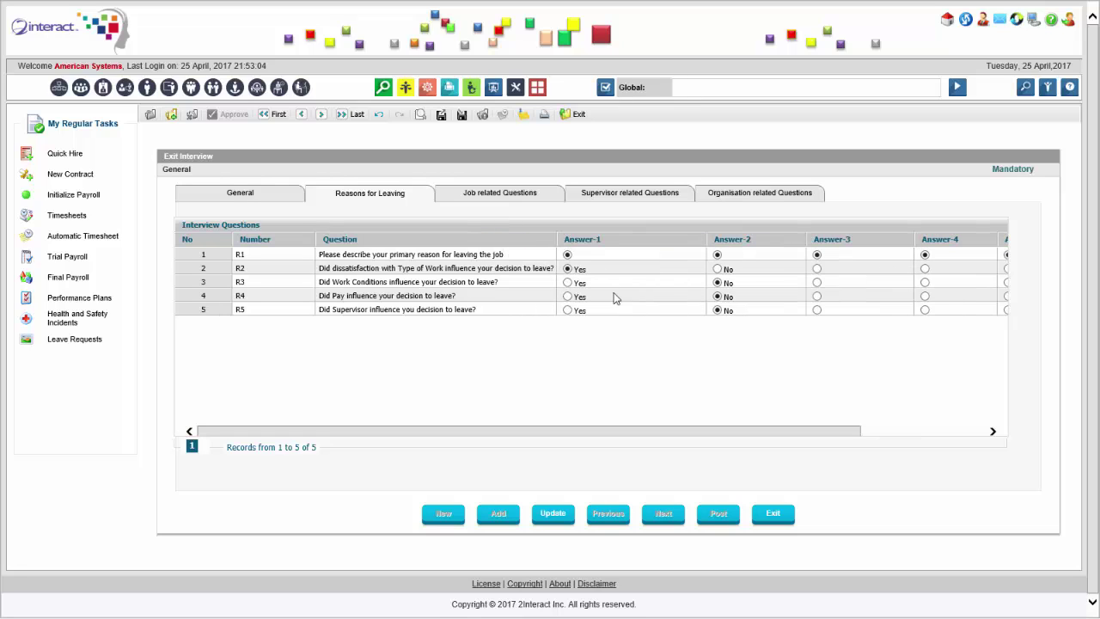
{"action": "left_click", "coordinate": [483, 193]}
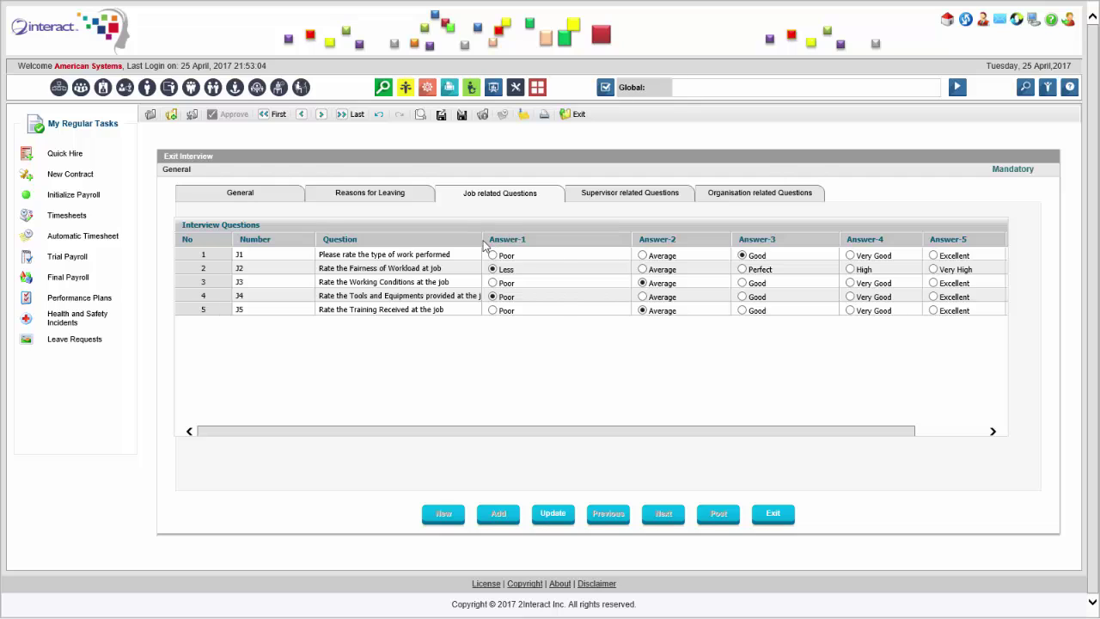
{"action": "left_click_drag", "start_coordinate": [484, 246], "coordinate": [532, 247]}
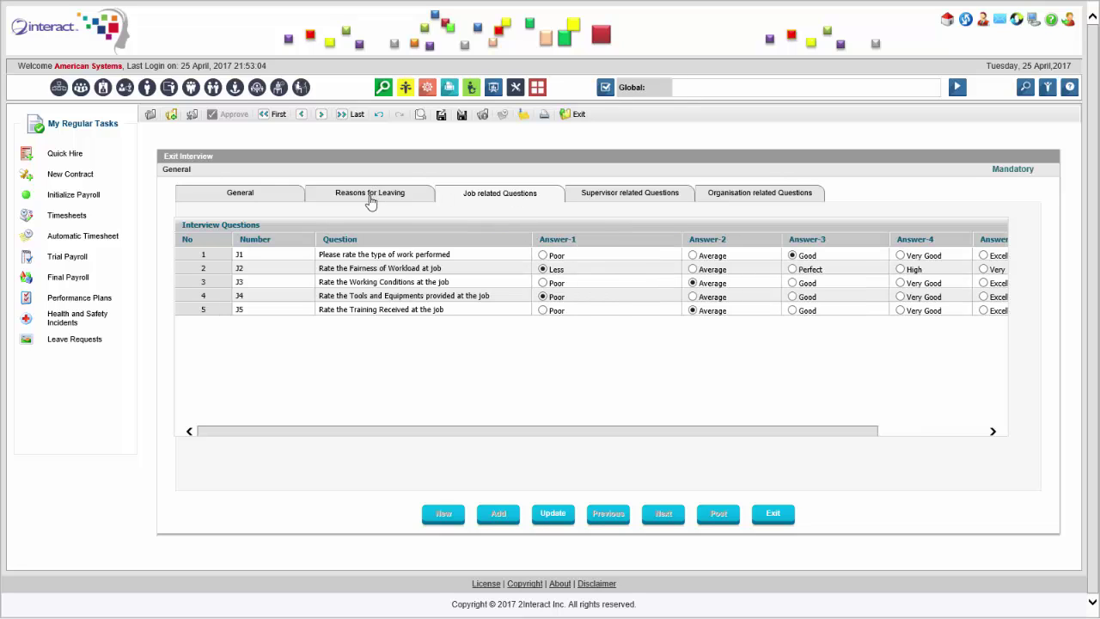
Review the Supervisor related and Organisation related Questions answers, widening the Question column of the organisation questions
{"action": "left_click", "coordinate": [609, 201]}
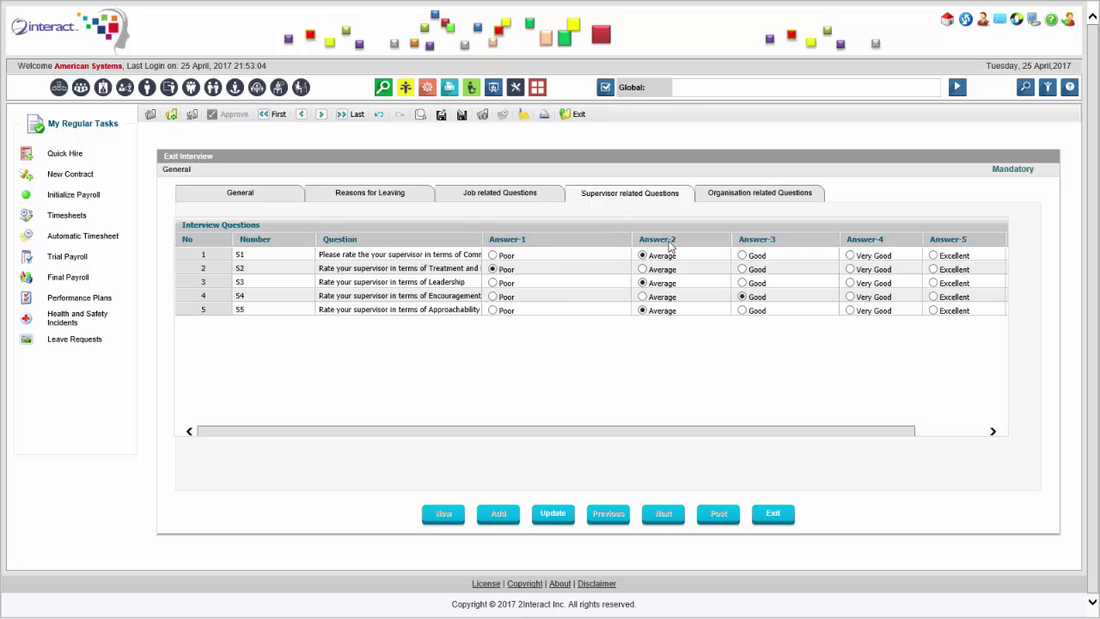
{"action": "left_click", "coordinate": [740, 201]}
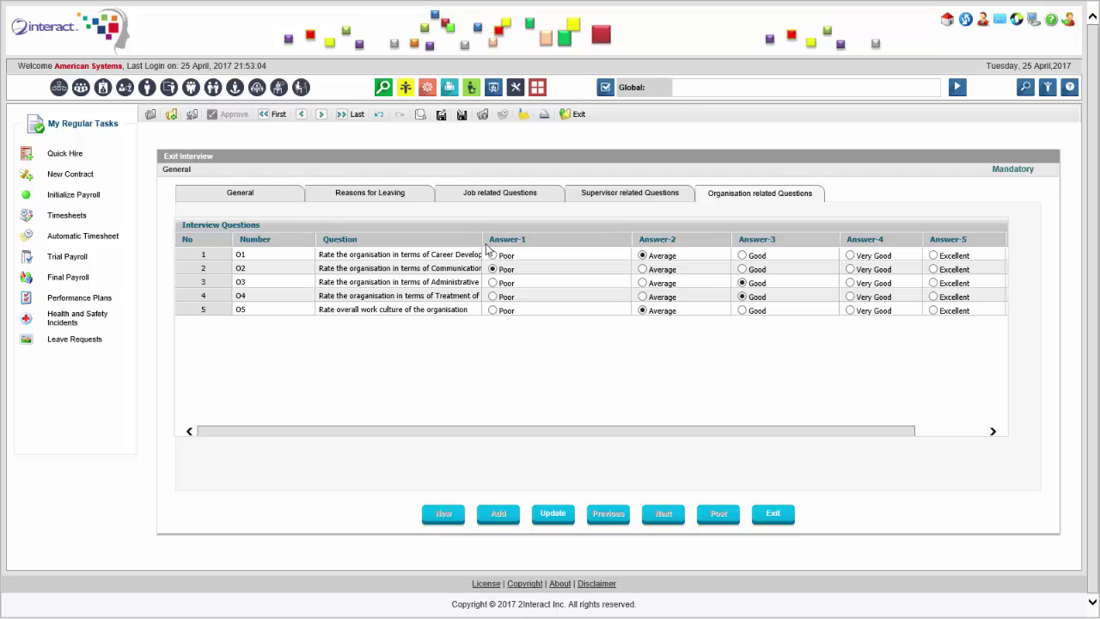
{"action": "left_click_drag", "start_coordinate": [484, 241], "coordinate": [606, 244]}
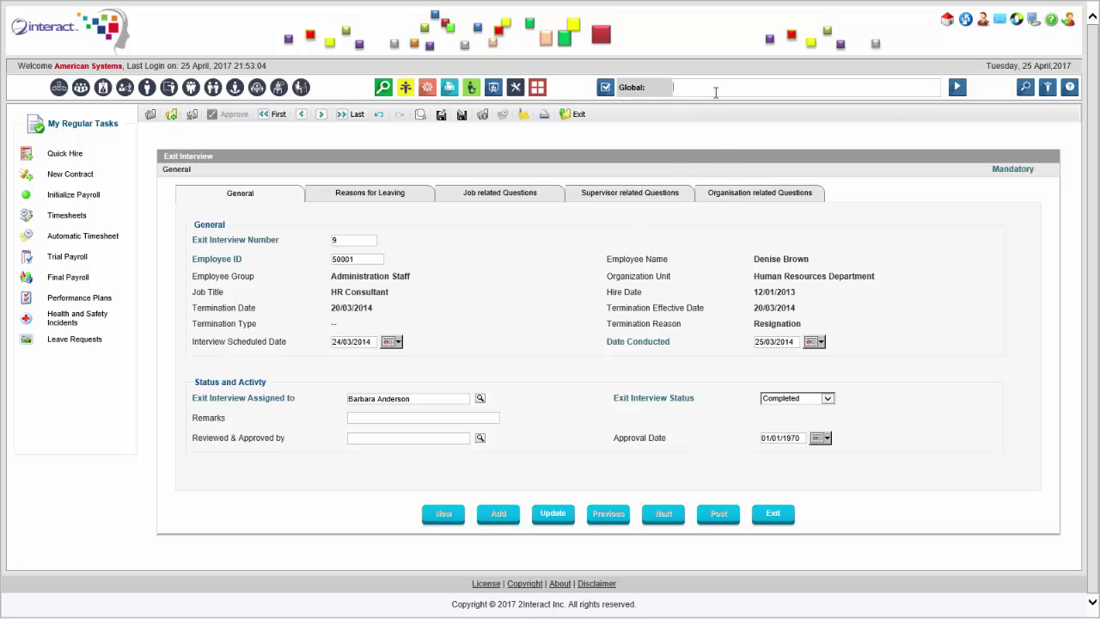
Search globally for "handover", open the Project Handover activity and open the record with handover number 1
{"action": "left_click", "coordinate": [715, 92]}
{"action": "type", "text": "handover"}
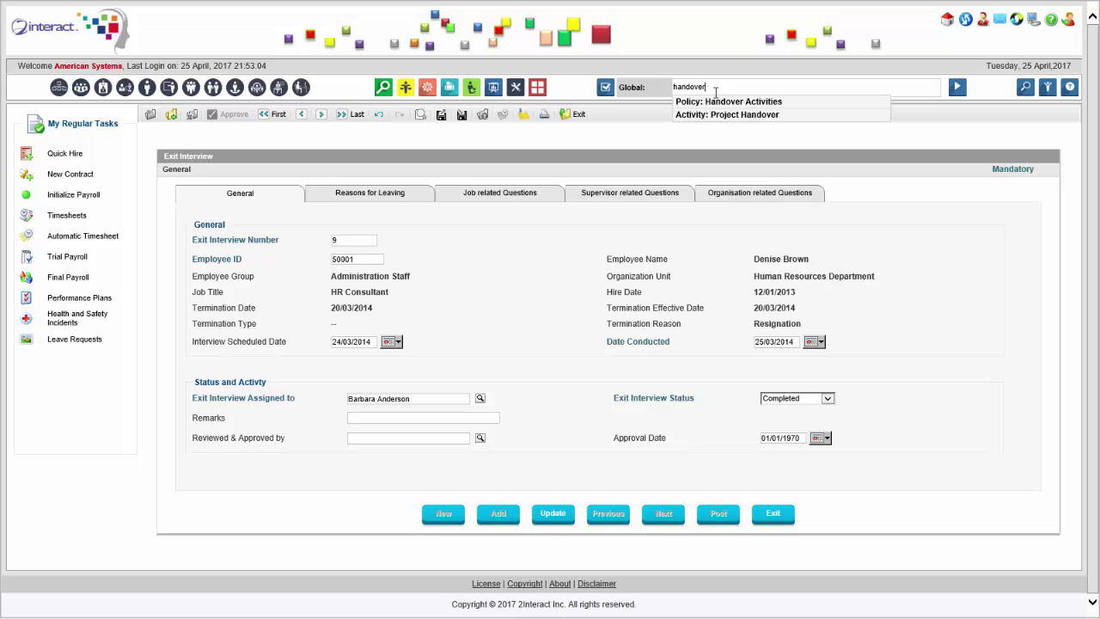
{"action": "left_click", "coordinate": [724, 113]}
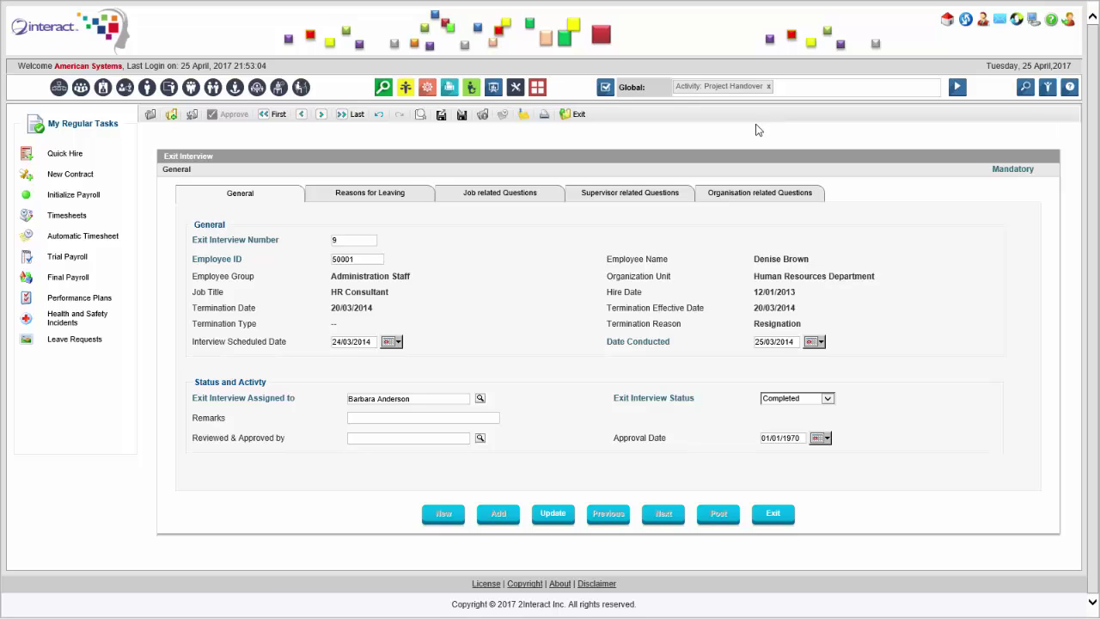
{"action": "key", "text": "Return"}
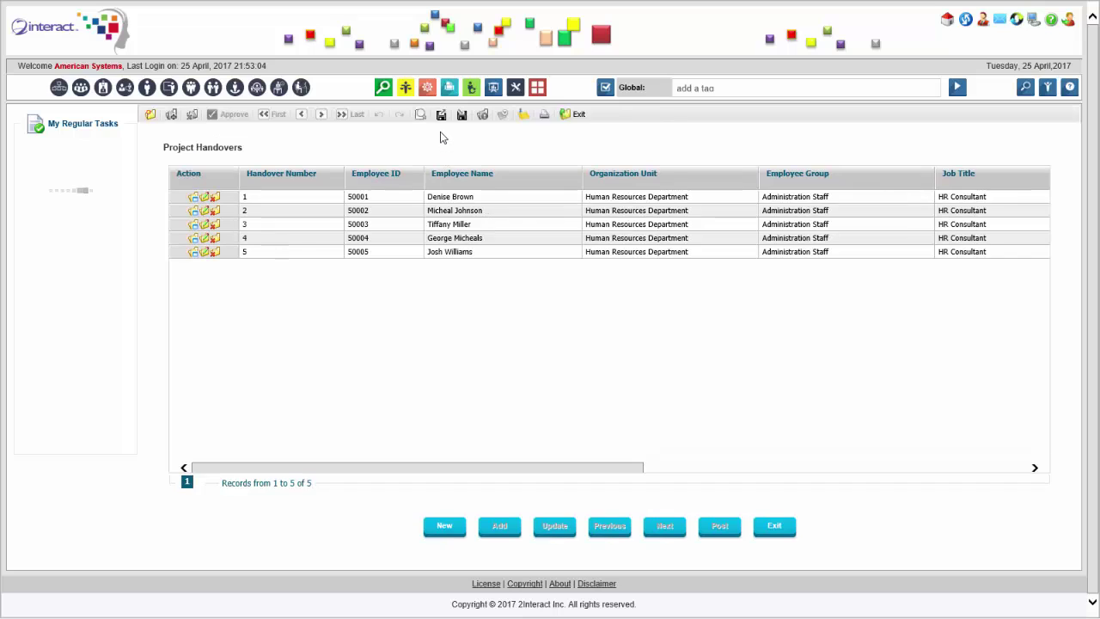
{"action": "left_click", "coordinate": [208, 199]}
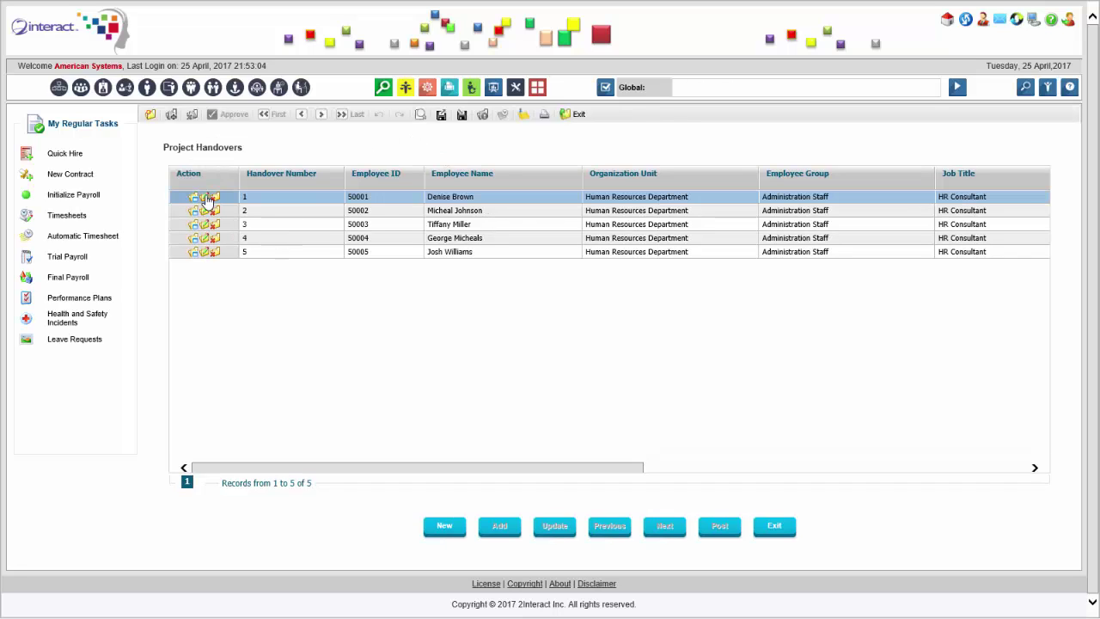
{"action": "double_click", "coordinate": [468, 189]}
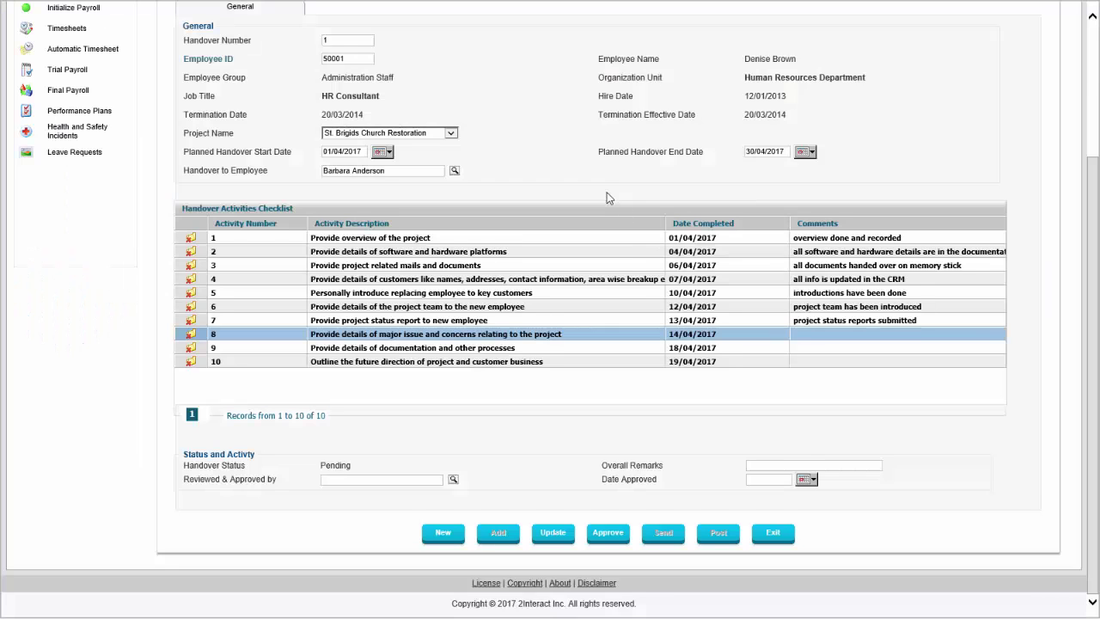
Examine the handover details and the Handover Activities Checklist, including activity 1's completion date and comment
{"action": "scroll", "coordinate": [607, 198], "scroll_direction": "up", "scroll_amount": 2}
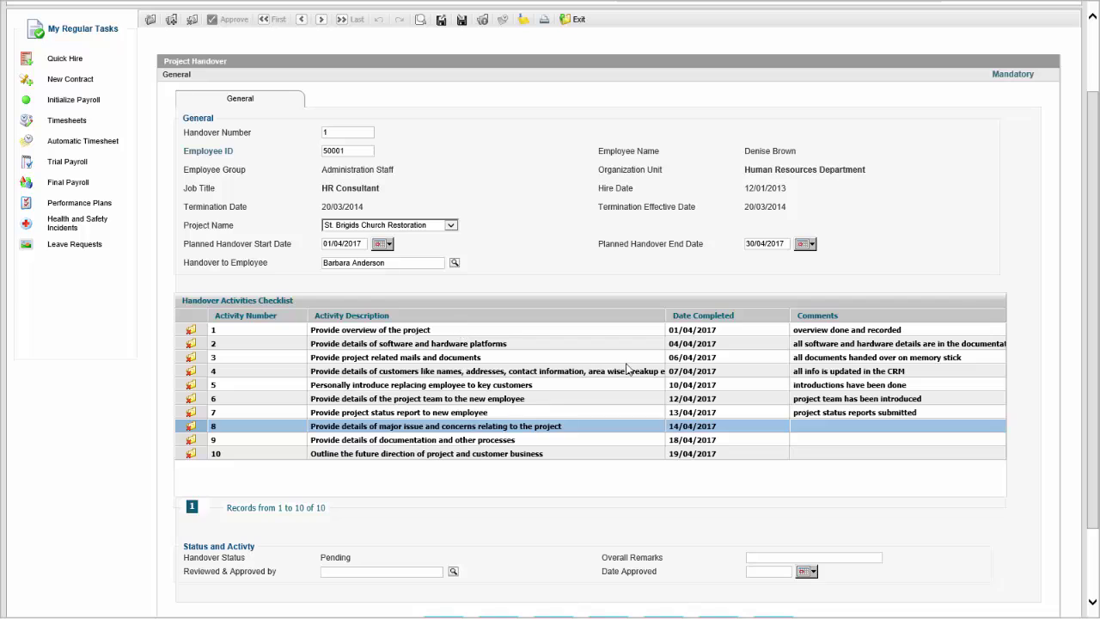
{"action": "left_click", "coordinate": [712, 332]}
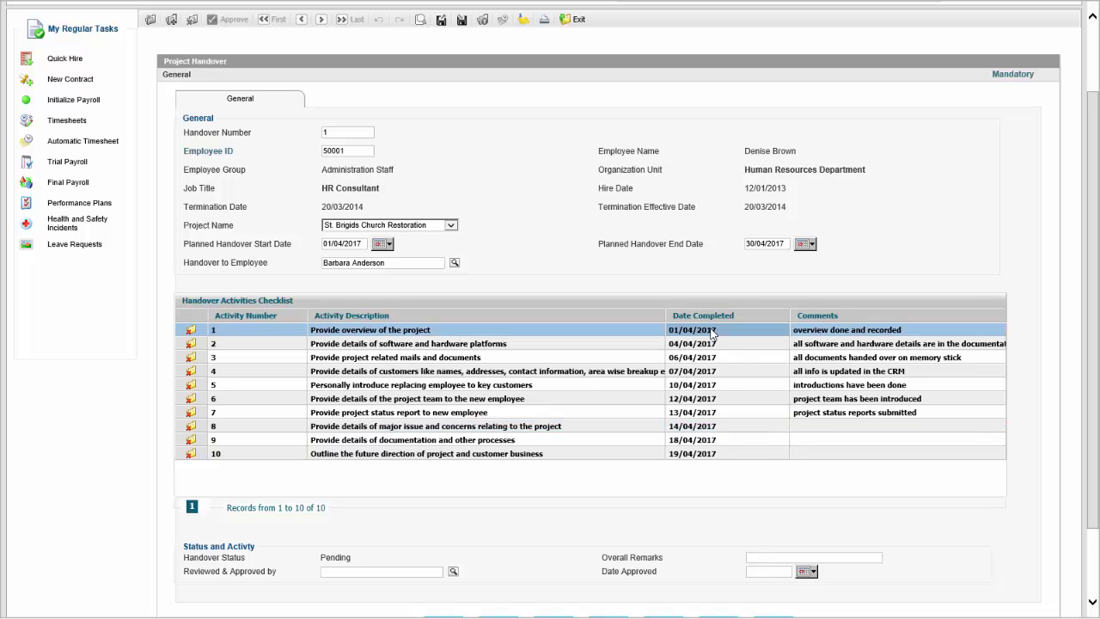
{"action": "left_click", "coordinate": [759, 273]}
{"action": "scroll", "coordinate": [1095, 276], "scroll_direction": "down", "scroll_amount": 2}
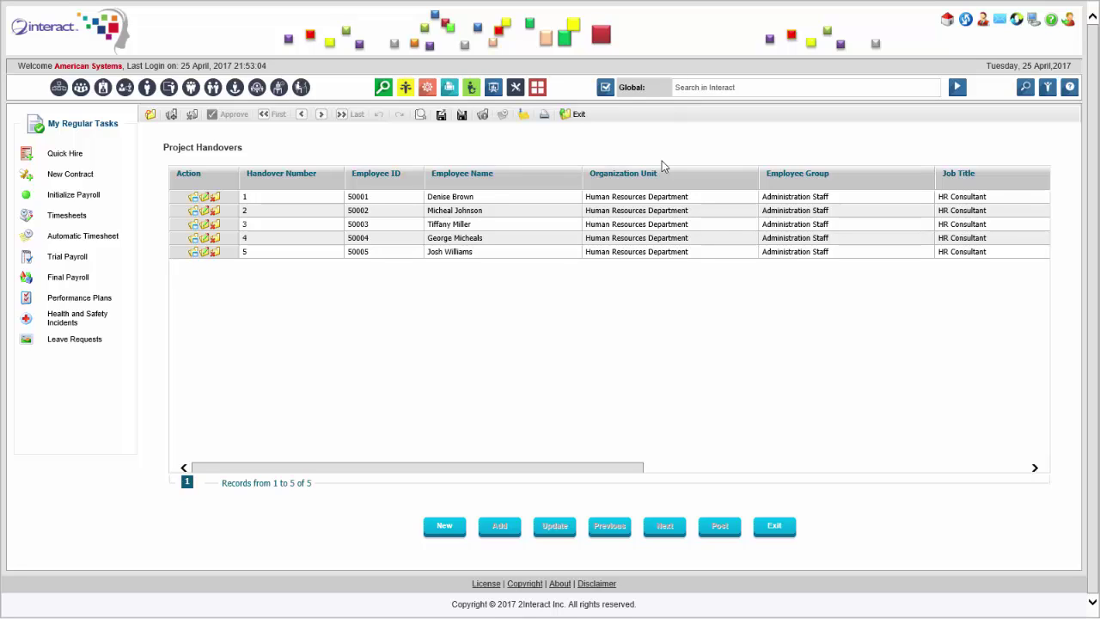
Start a new global search from the Project Handovers list
{"action": "left_click", "coordinate": [695, 89]}
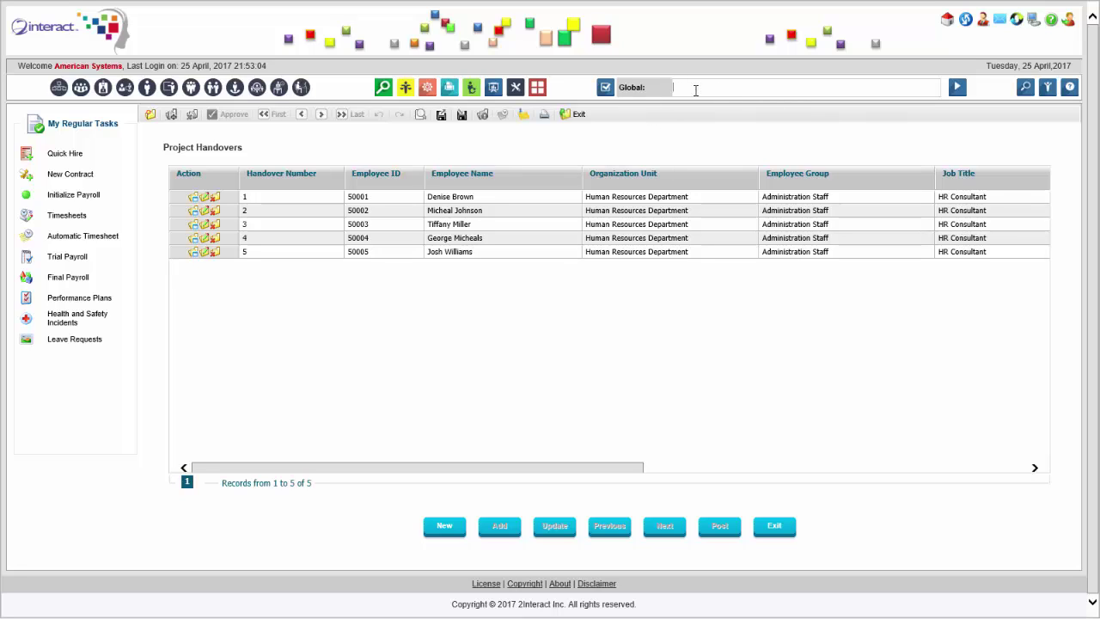